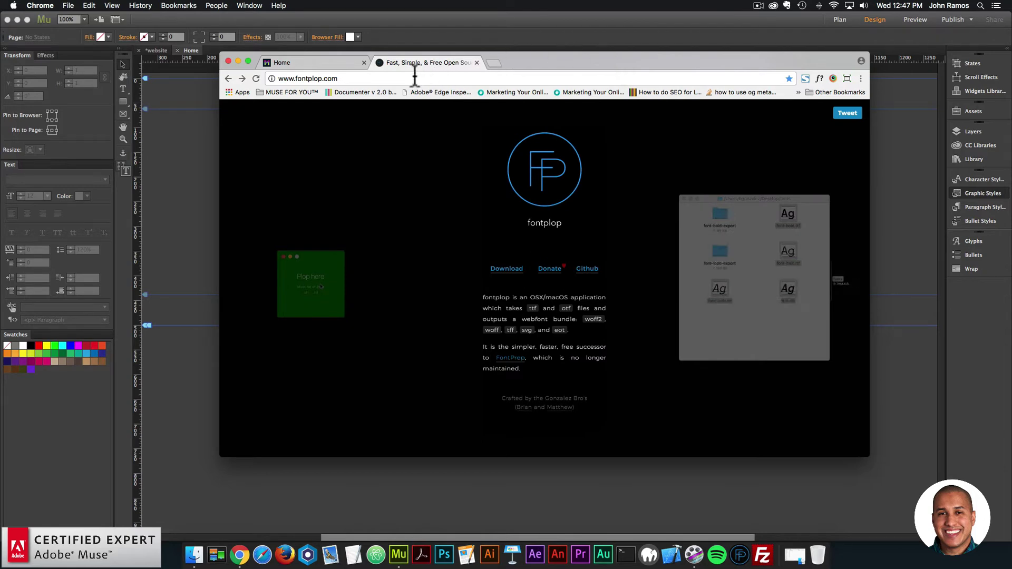
- Load fontplop.com in Chrome and follow its Download link to the GitHub releases page
left_click(442, 78)
type("fontplop.com")
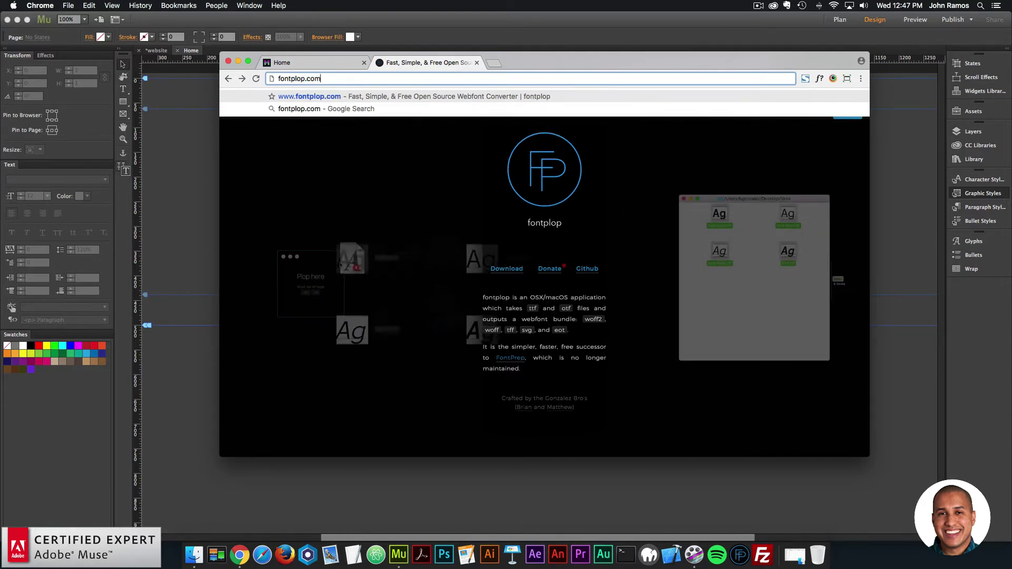
key("Return")
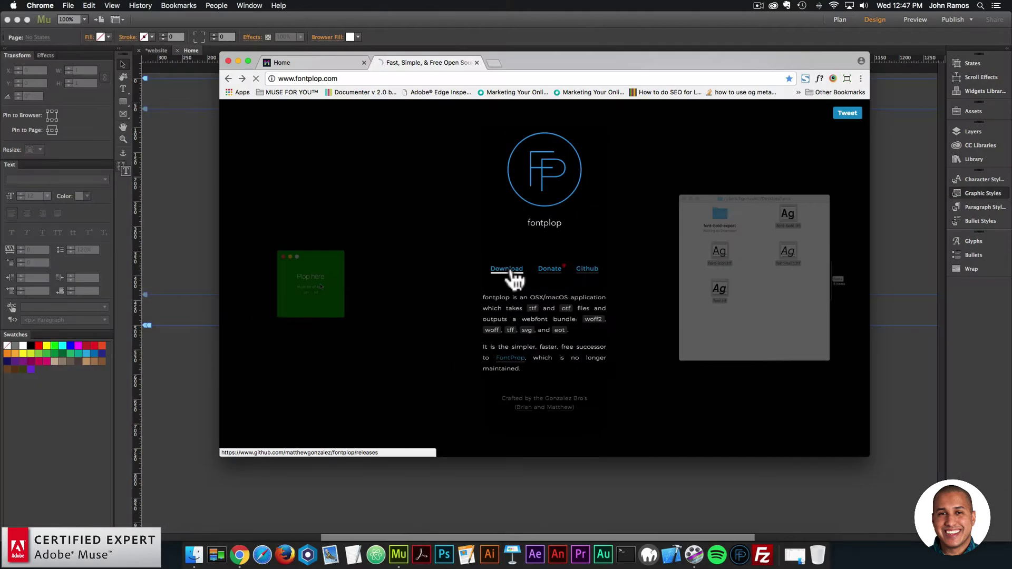
left_click(504, 268)
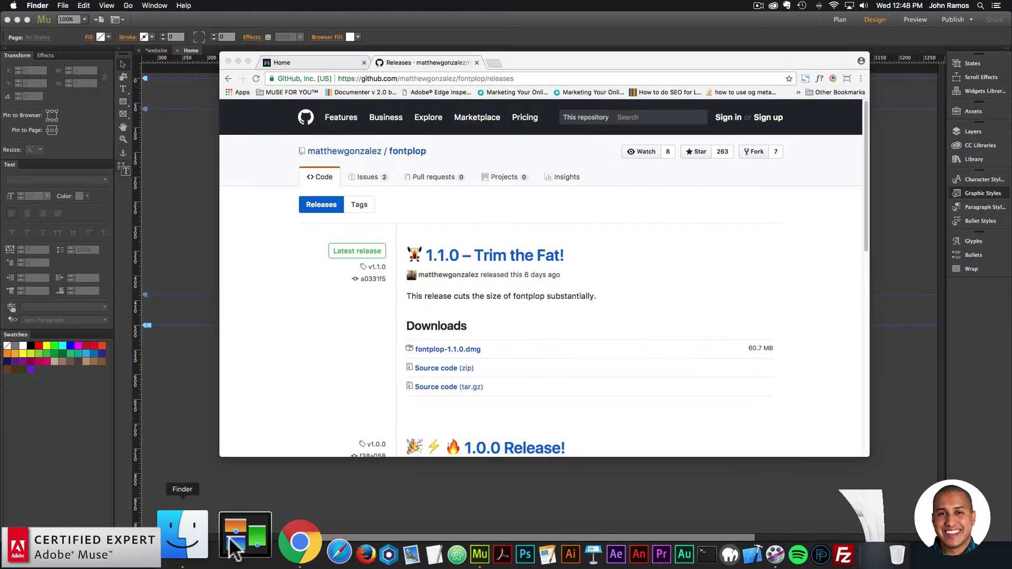
- Open fontplop-1.1.0.dmg from the fonts folder, drag fontplop into Applications, and close the installer
left_click(205, 555)
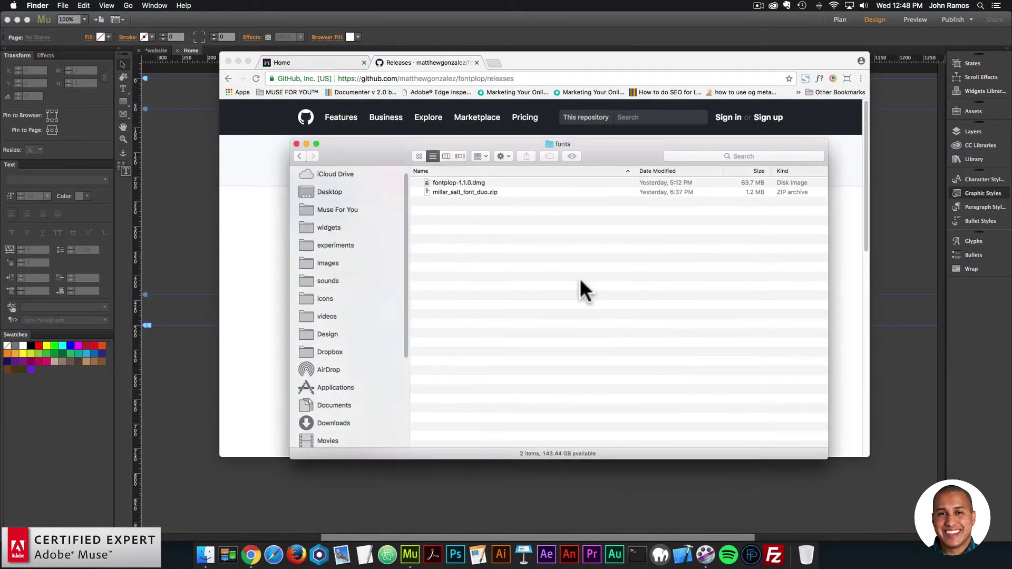
left_click(440, 182)
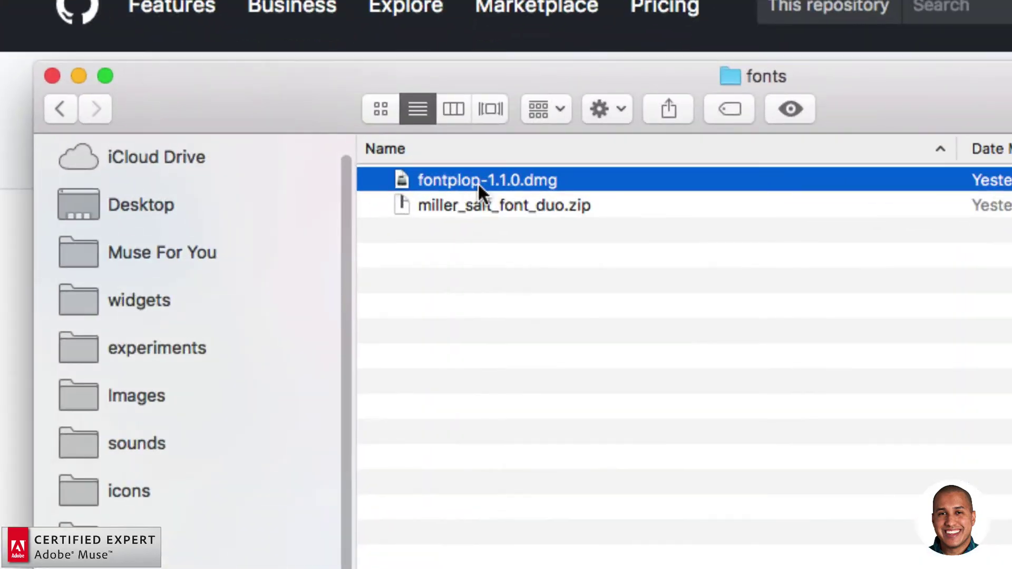
right_click(478, 182)
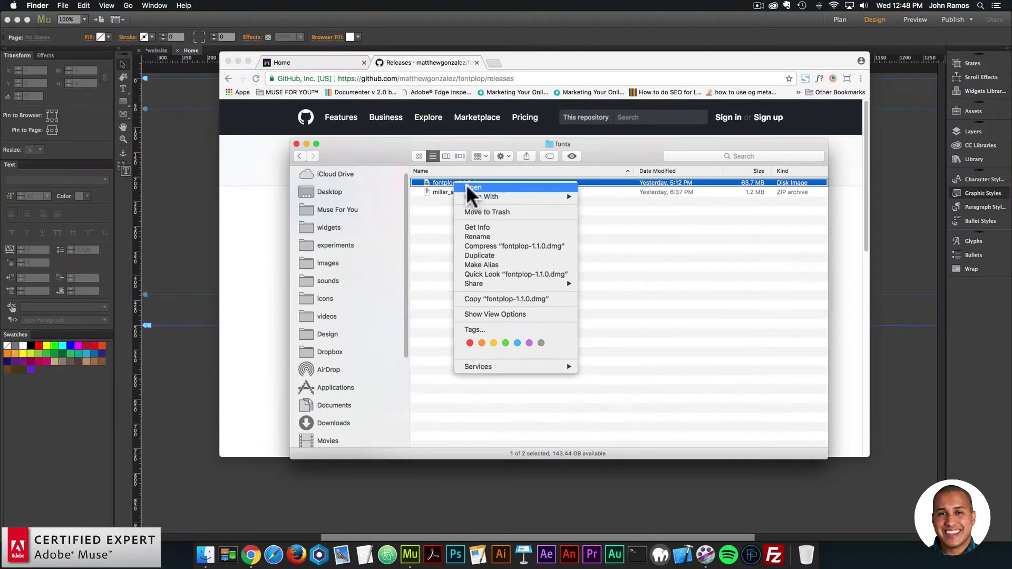
left_click(509, 186)
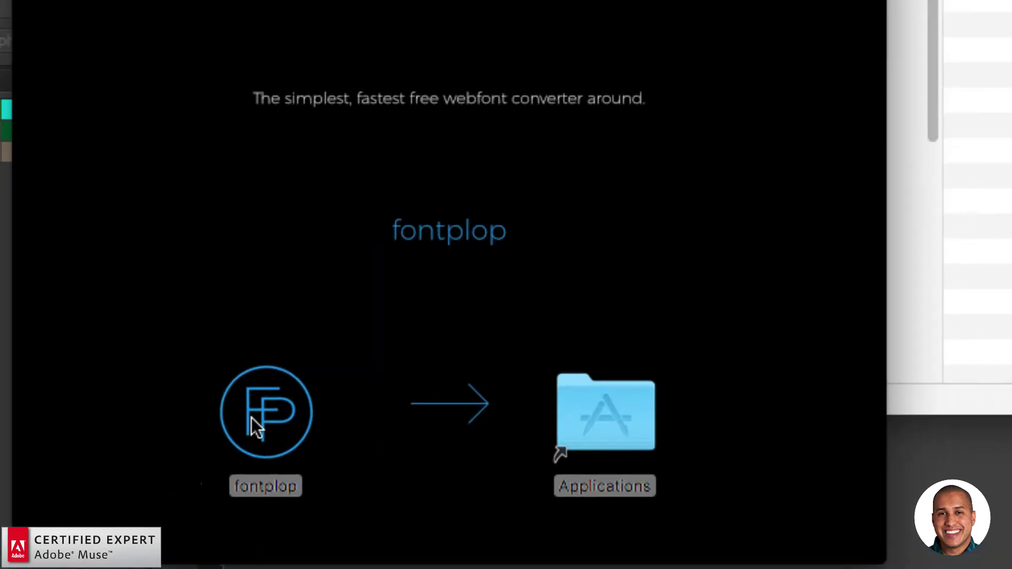
left_click_drag(251, 418, 606, 416)
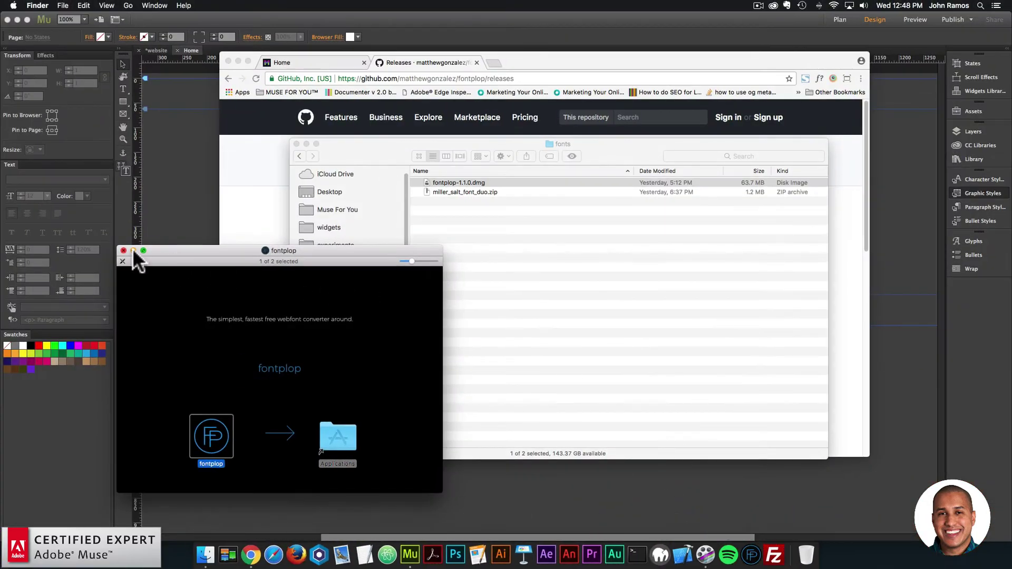
left_click(133, 251)
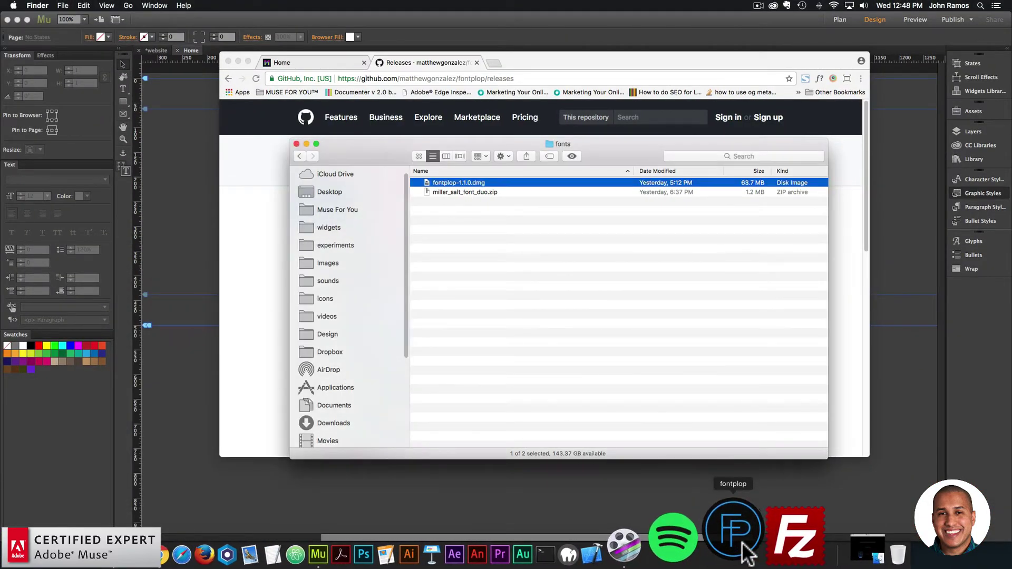
- Launch fontplop from the Dock to show its Plop here window, then put it away
left_click(744, 551)
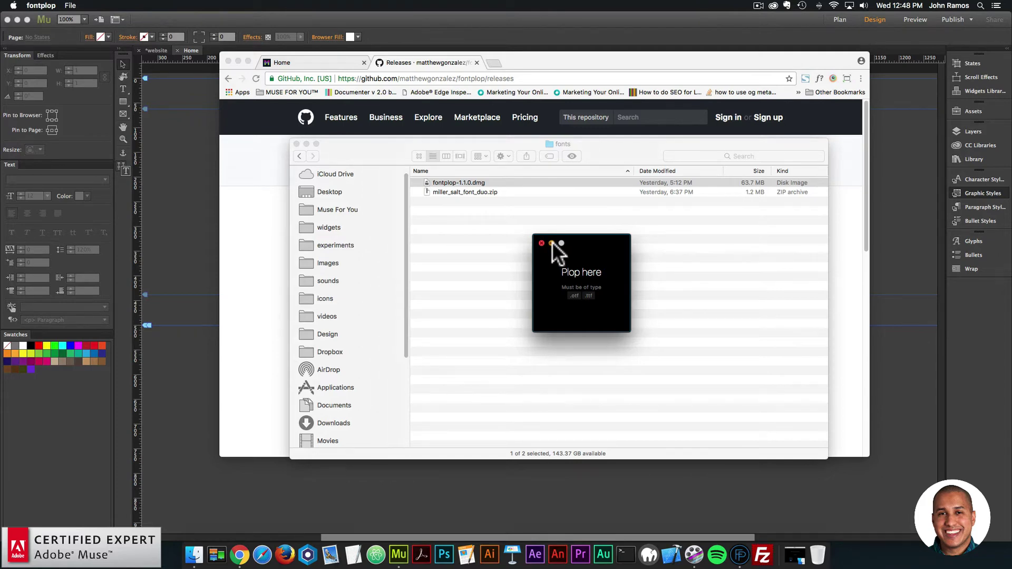
left_click(551, 243)
- Select the Muse For You heading in the preview, then load pixelbuddha.net in a new tab
left_click(328, 64)
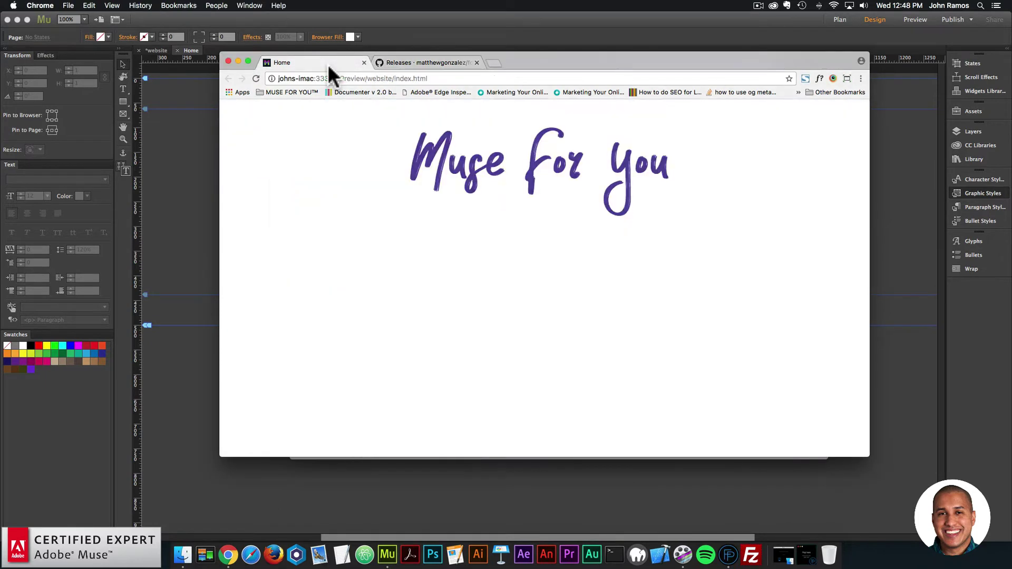
left_click_drag(404, 153, 346, 141)
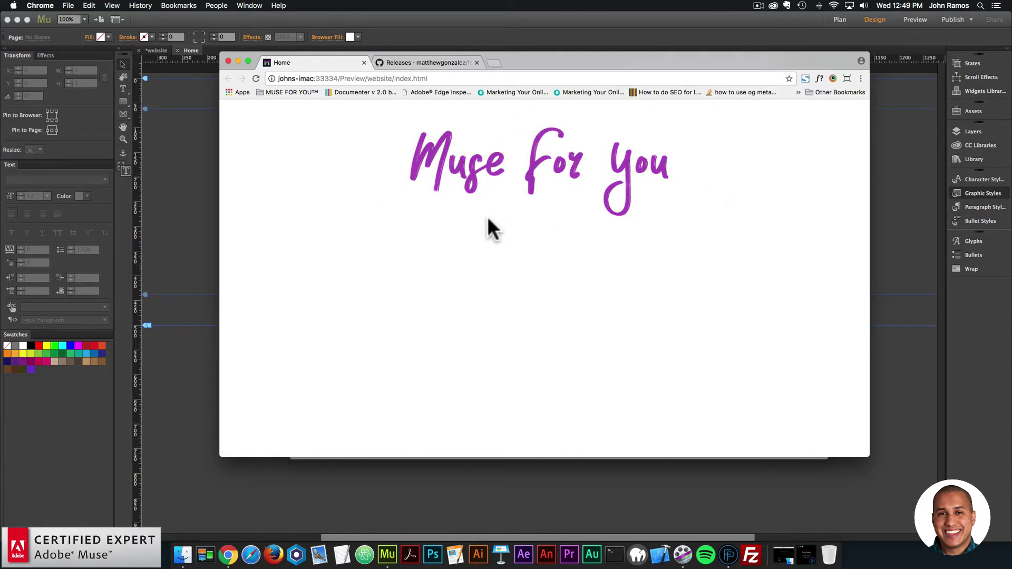
left_click(494, 60)
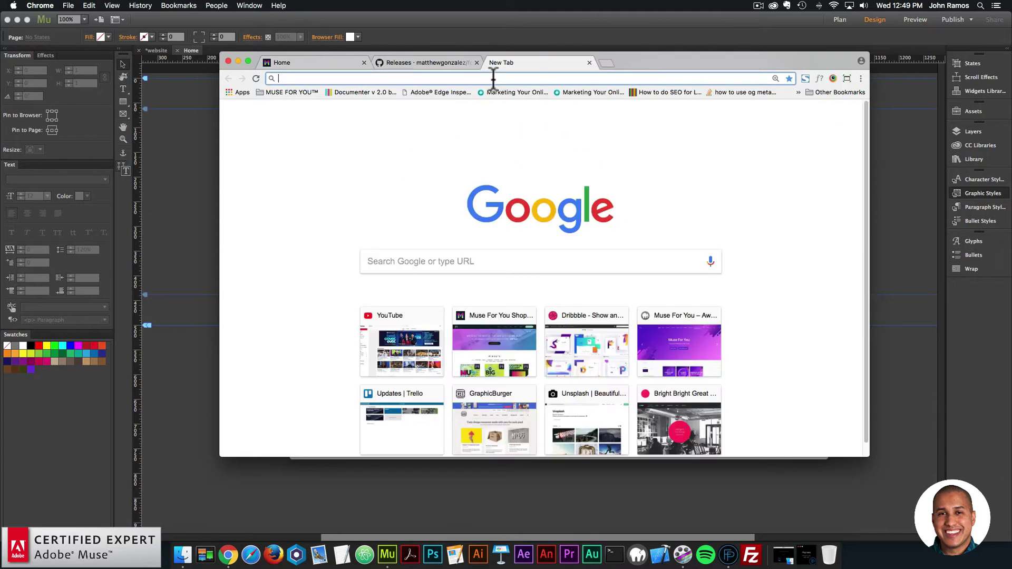
type("pixelbuddha.net")
key("Return")
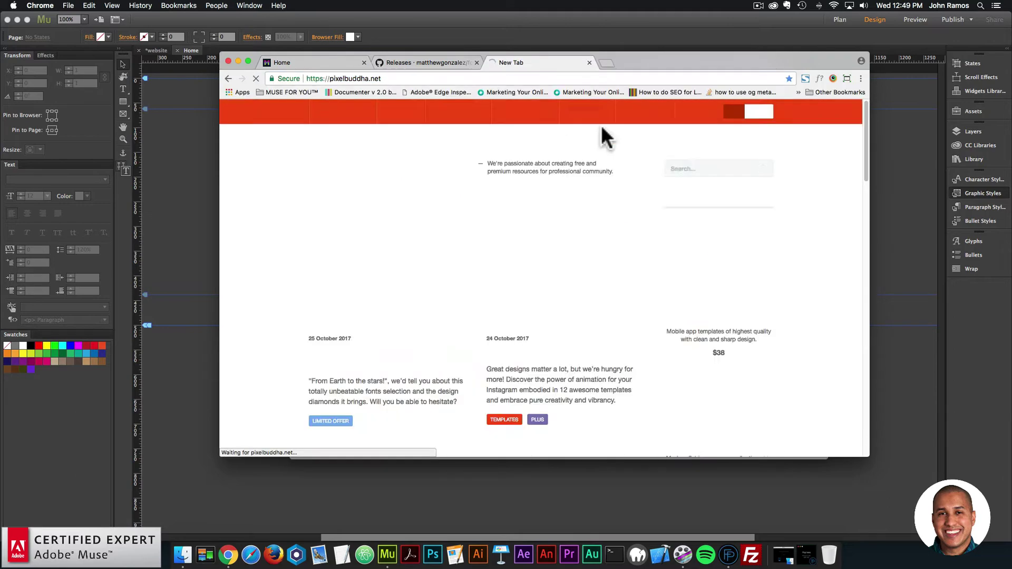
- Search pixelbuddha for 'miller' and browse the Miller Salt Font DUO freebie page
left_click(723, 163)
type("miller")
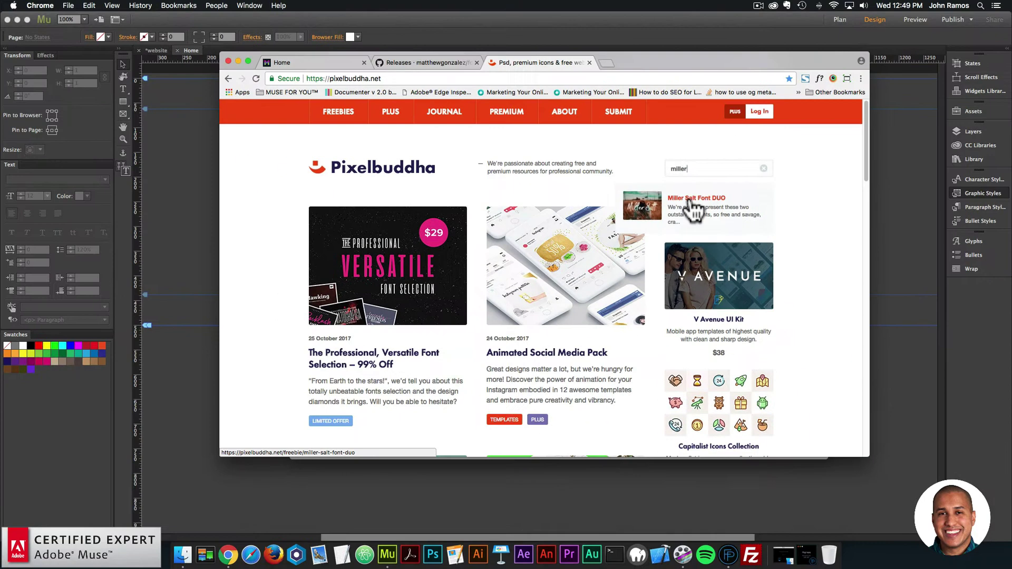
left_click(634, 260)
scroll(562, 195, "down", 5)
scroll(559, 188, "down", 10)
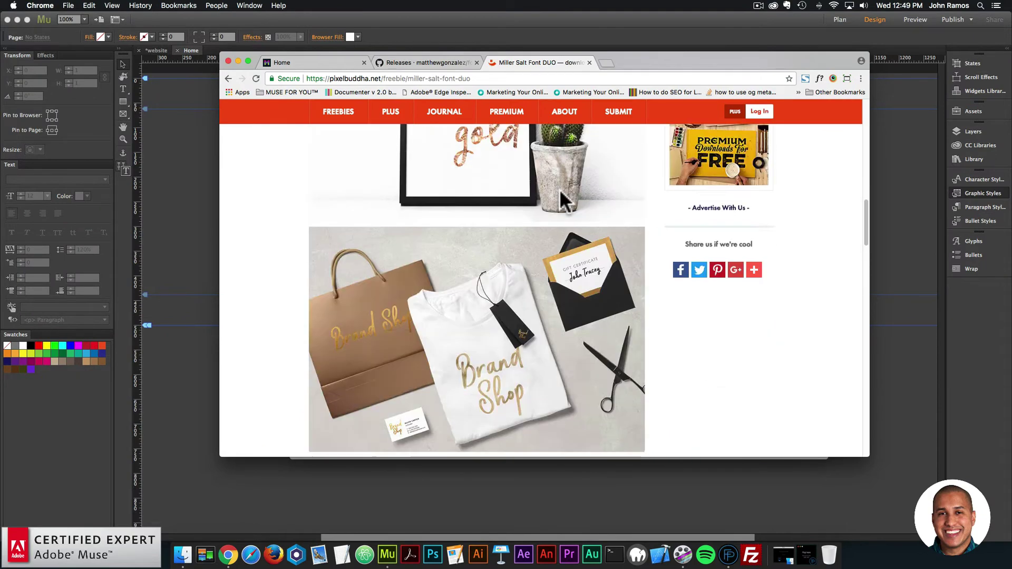
left_click(440, 331)
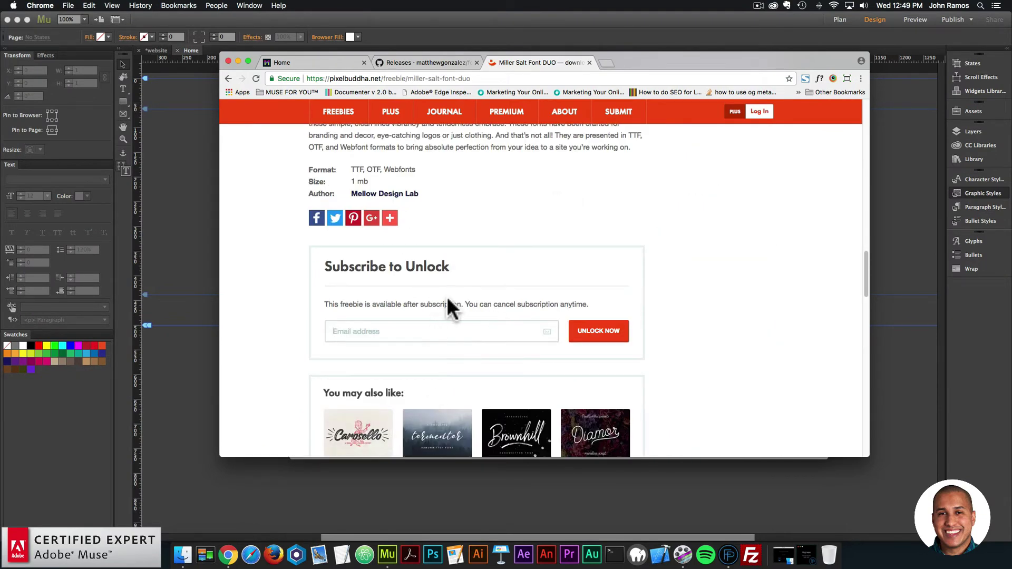
scroll(464, 296, "up", 3)
scroll(464, 296, "up", 5)
scroll(463, 295, "up", 10)
scroll(470, 253, "down", 5)
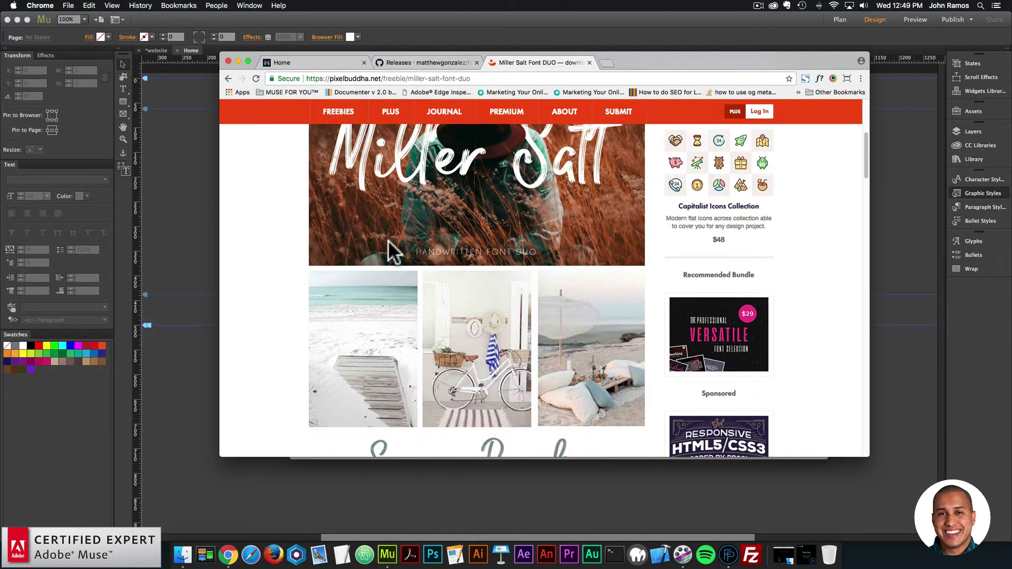
scroll(382, 230, "down", 15)
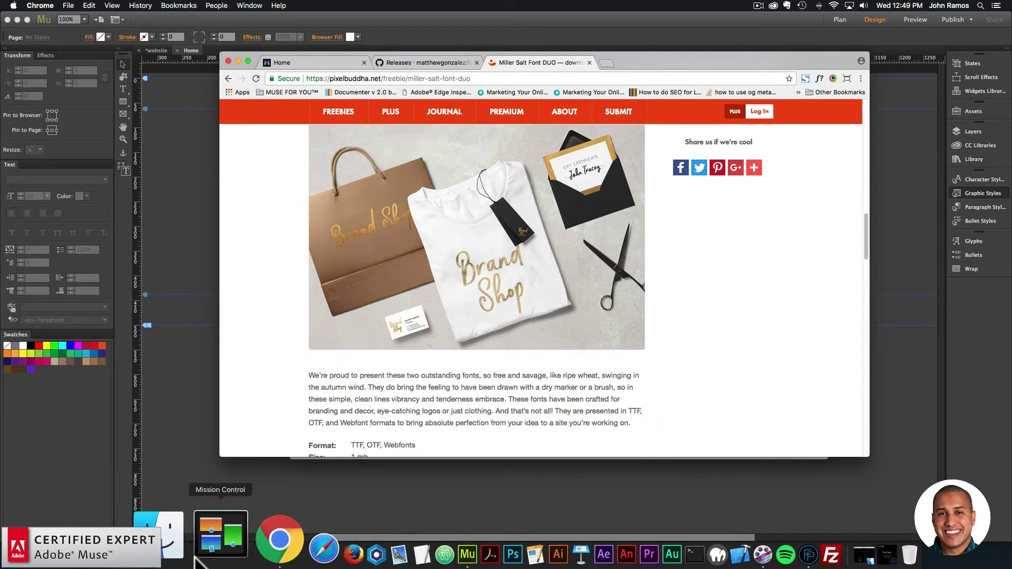
- Unzip miller_salt_font_duo.zip, open the extracted folder, and select Salt-Regular.otf
left_click(158, 543)
left_click(454, 192)
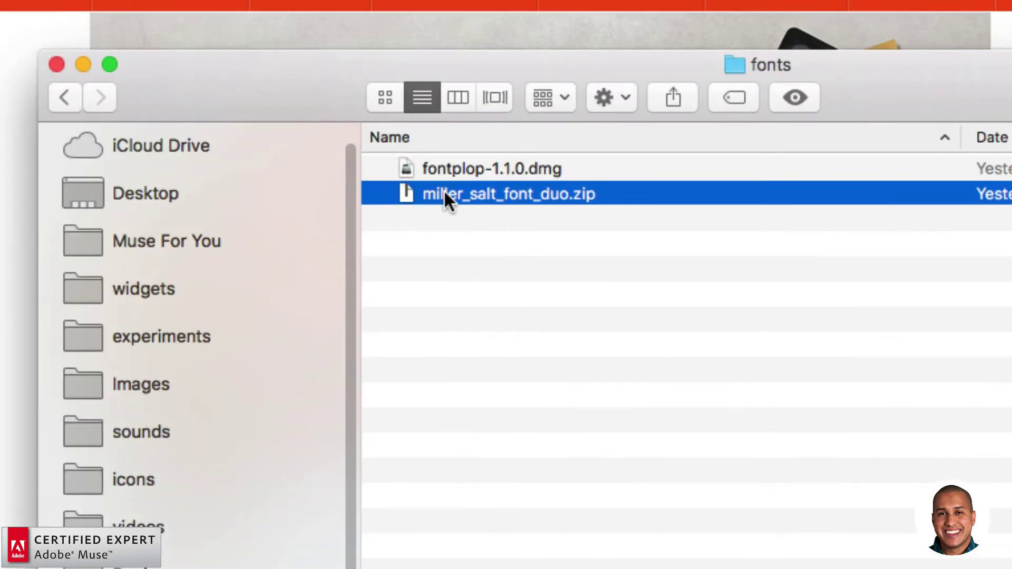
double_click(444, 191)
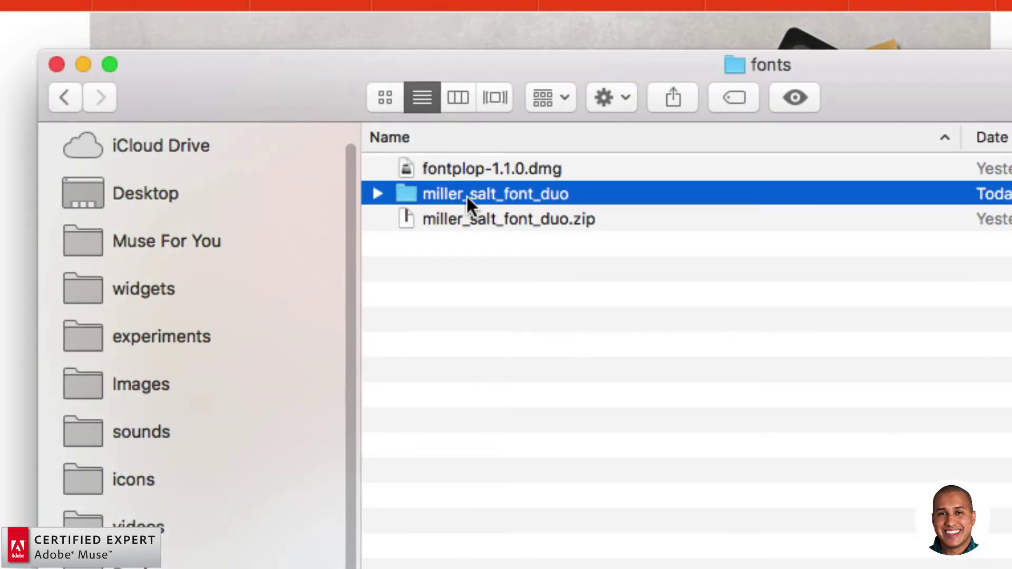
double_click(447, 191)
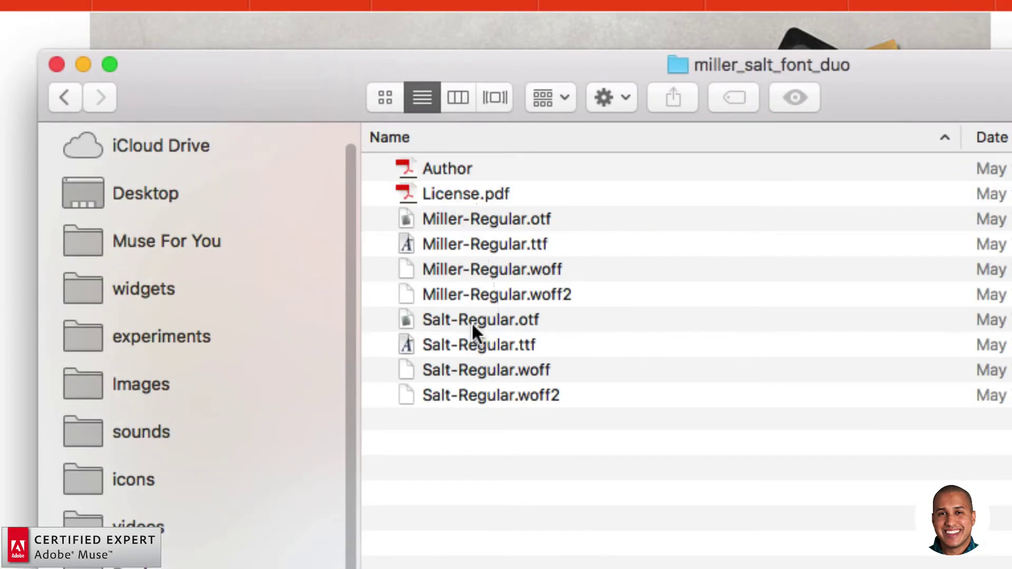
left_click(443, 321)
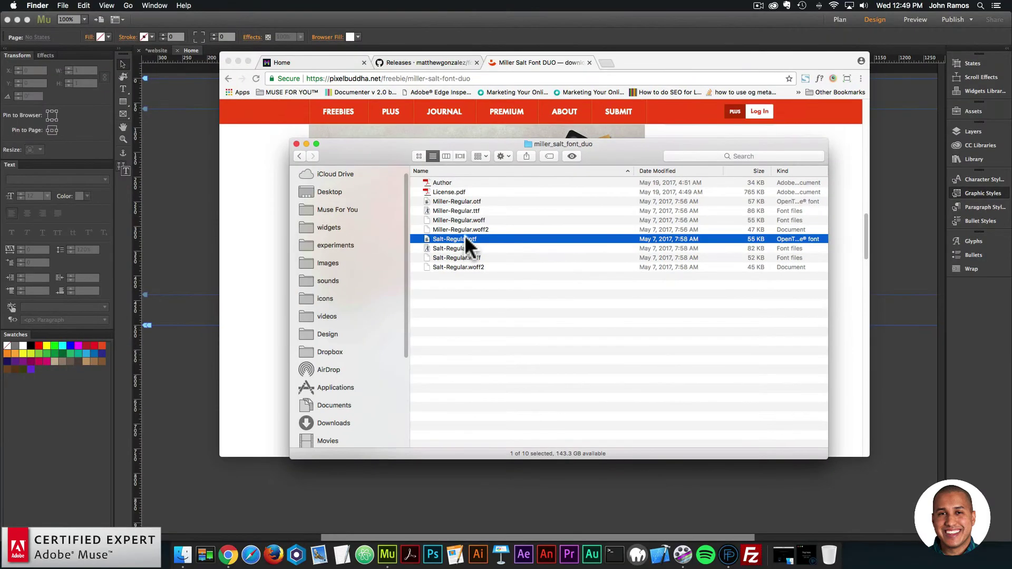
- Install Salt-Regular.otf in Font Book despite its serious validation error, then minimise Font Book
double_click(465, 238)
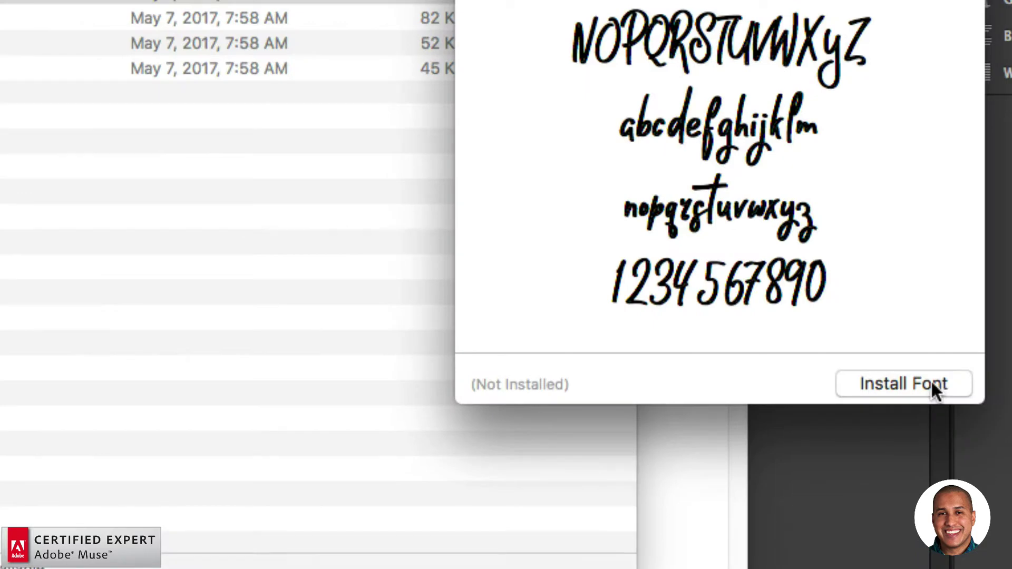
left_click(932, 388)
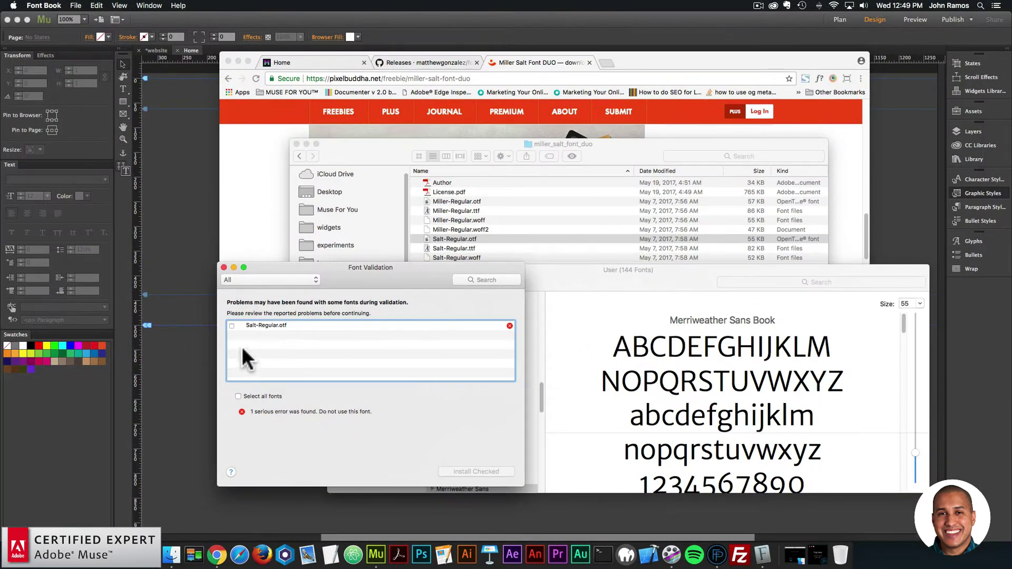
left_click(232, 325)
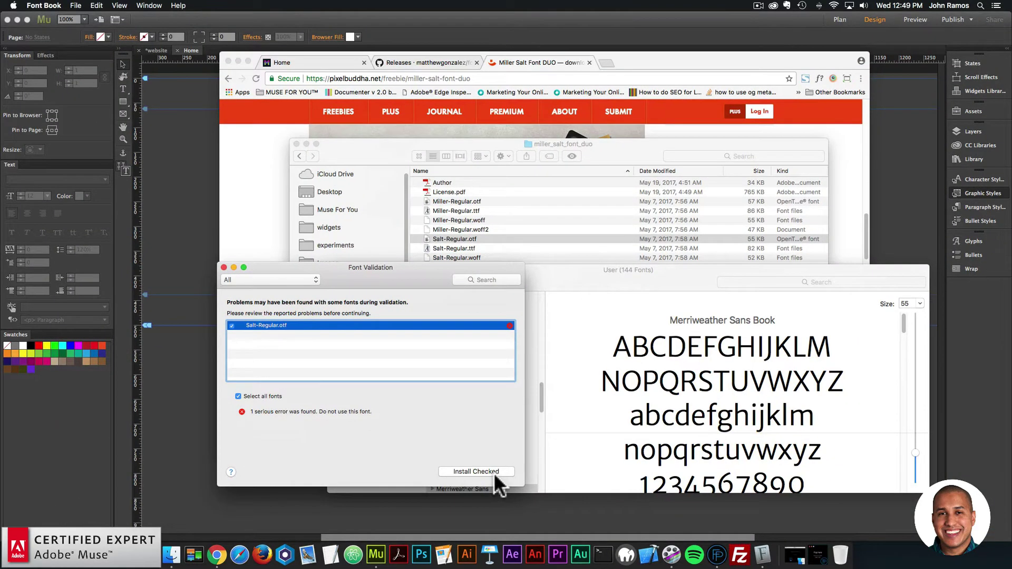
left_click(476, 471)
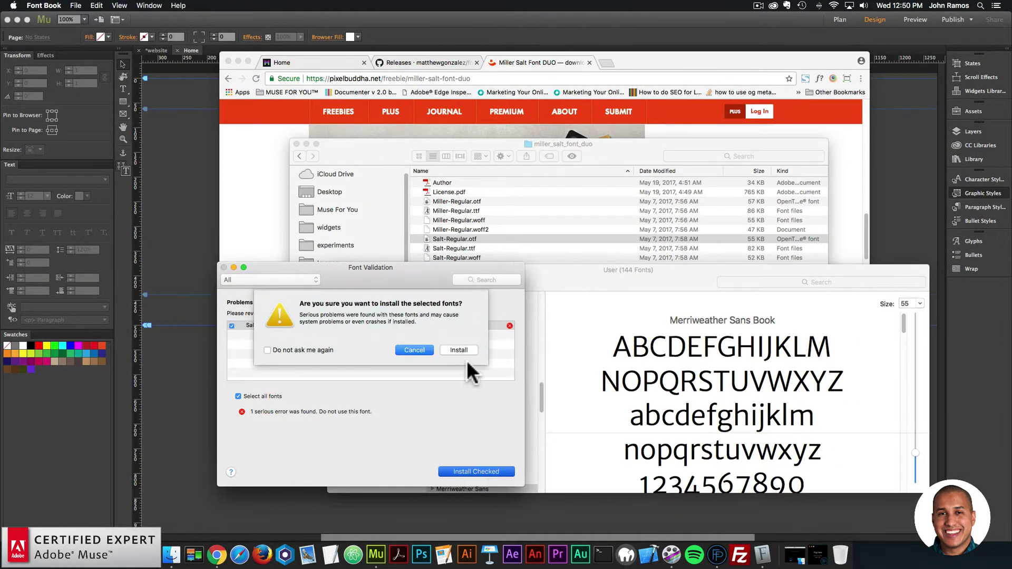
left_click(463, 347)
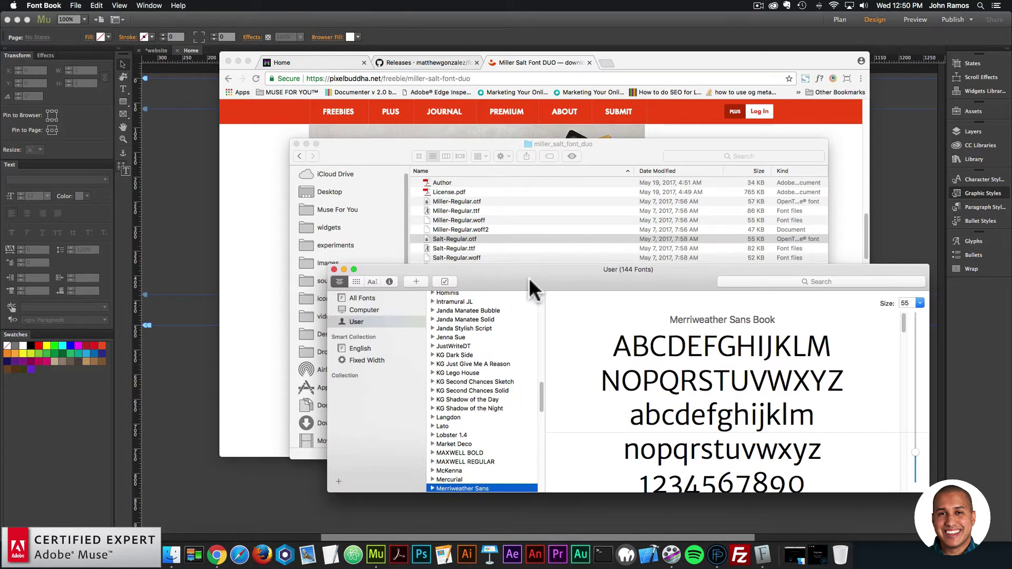
left_click_drag(529, 276, 506, 264)
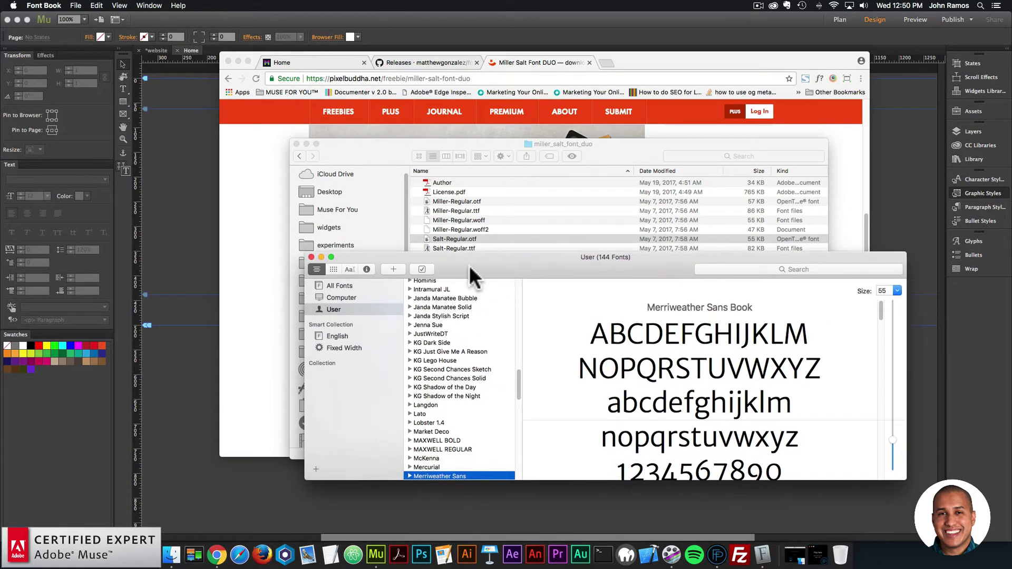
left_click(321, 257)
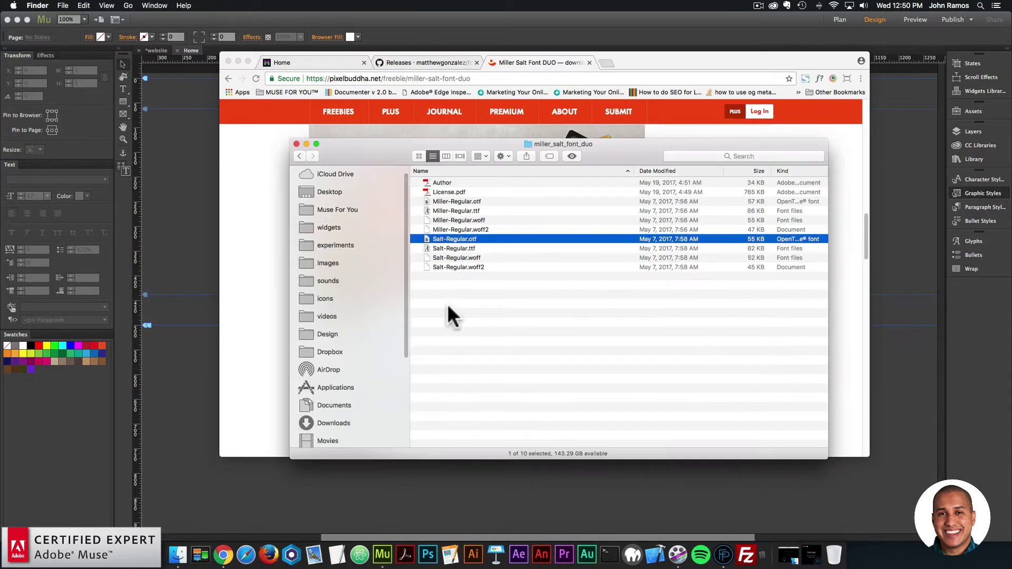
- Place fontplop's drop window beside the Finder list holding Salt-Regular.otf
left_click(422, 239)
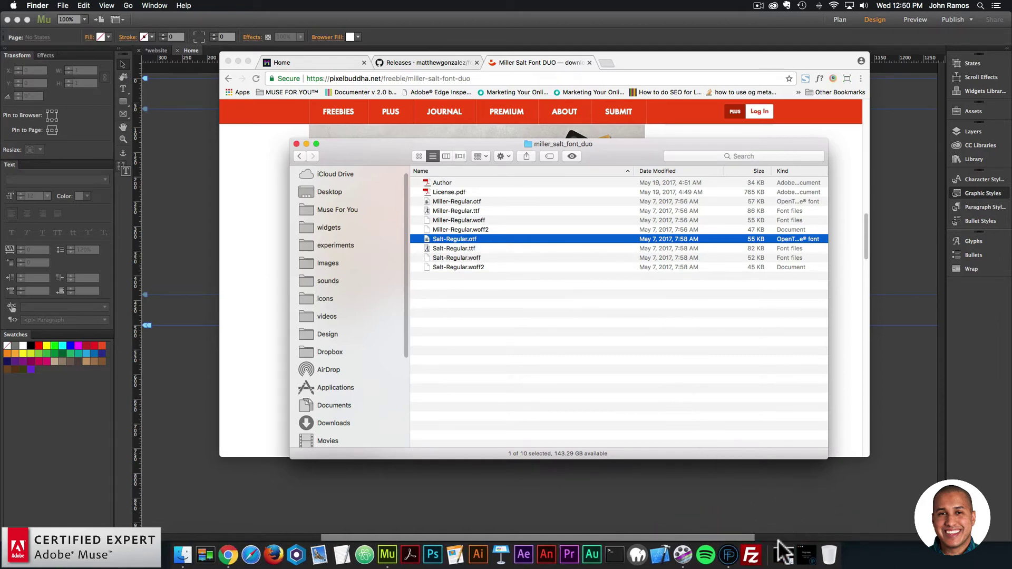
left_click(810, 556)
left_click_drag(617, 271, 873, 210)
left_click_drag(720, 140, 589, 146)
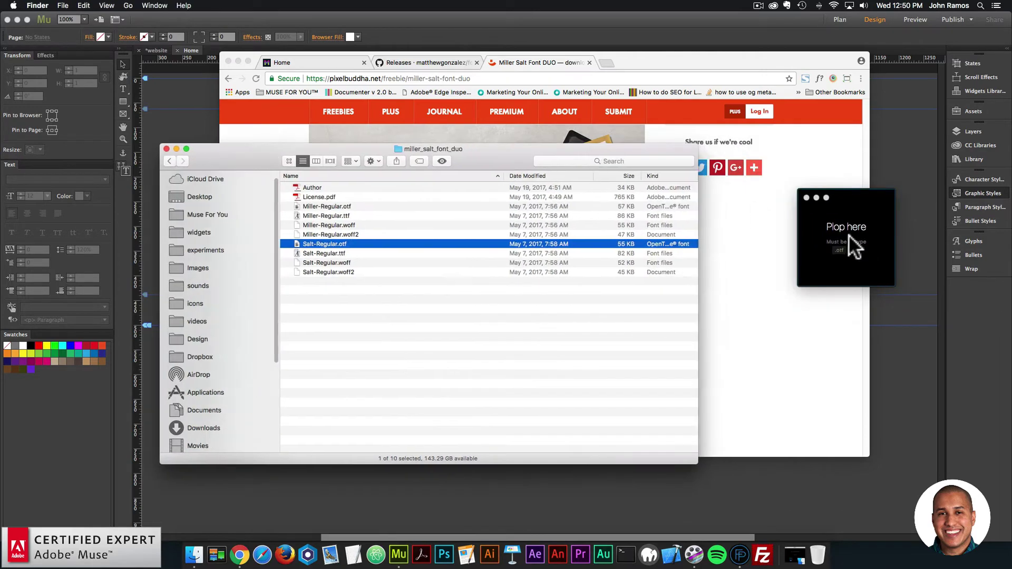
left_click_drag(849, 234, 786, 208)
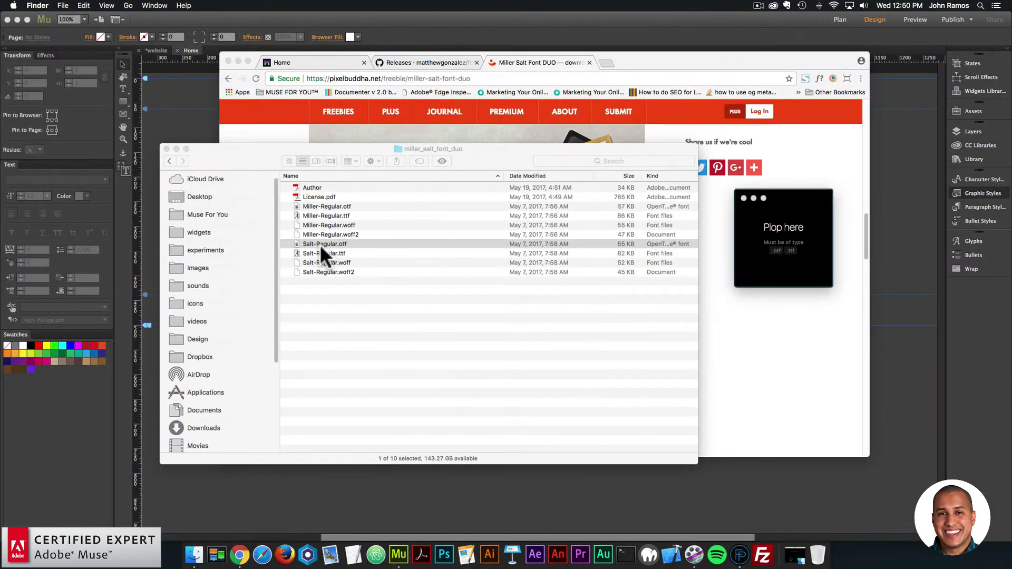
- Drop Salt-Regular.otf onto fontplop to convert it into web font files
left_click(316, 243)
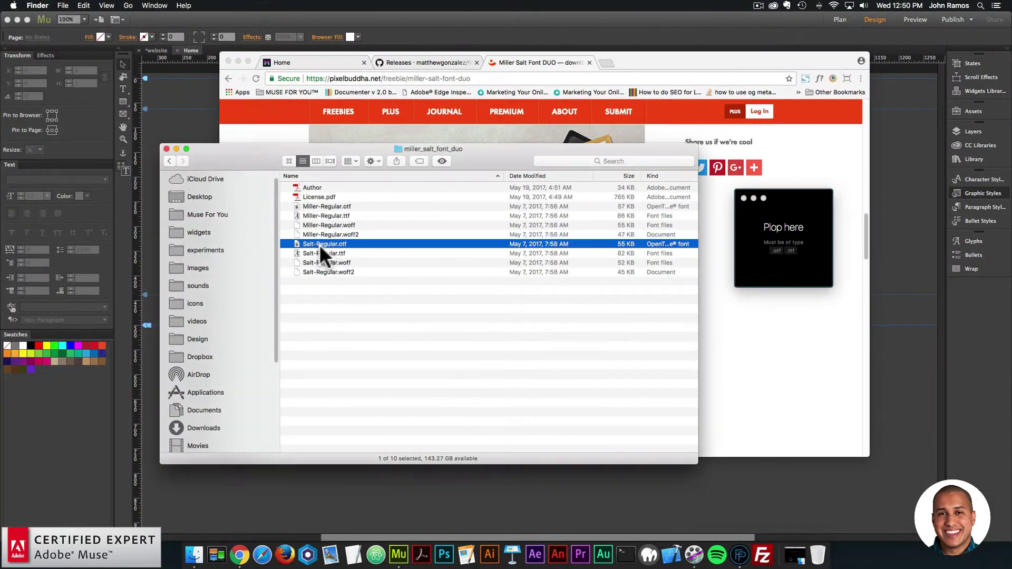
left_click(314, 255)
left_click(342, 243)
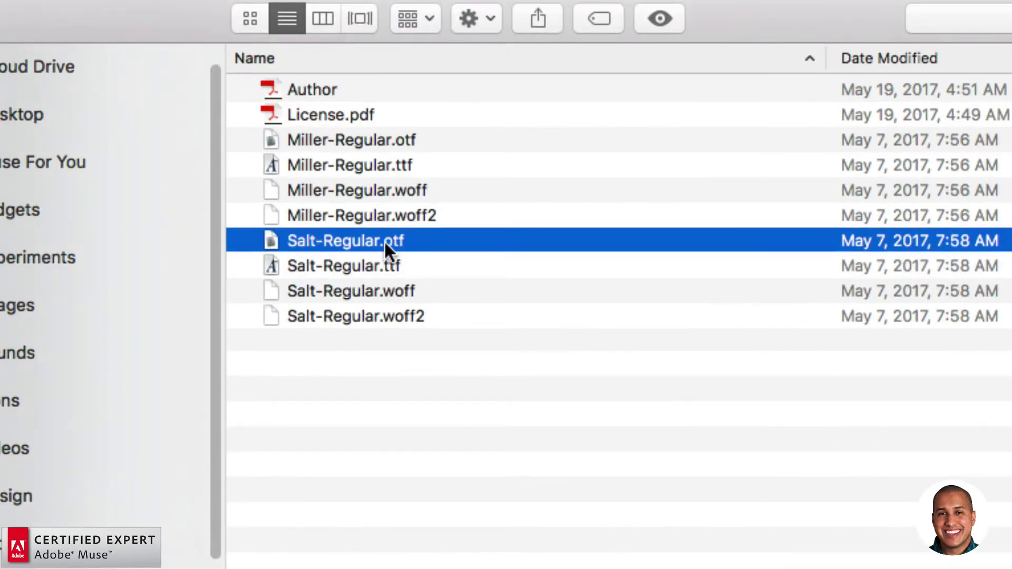
left_click_drag(322, 243, 795, 222)
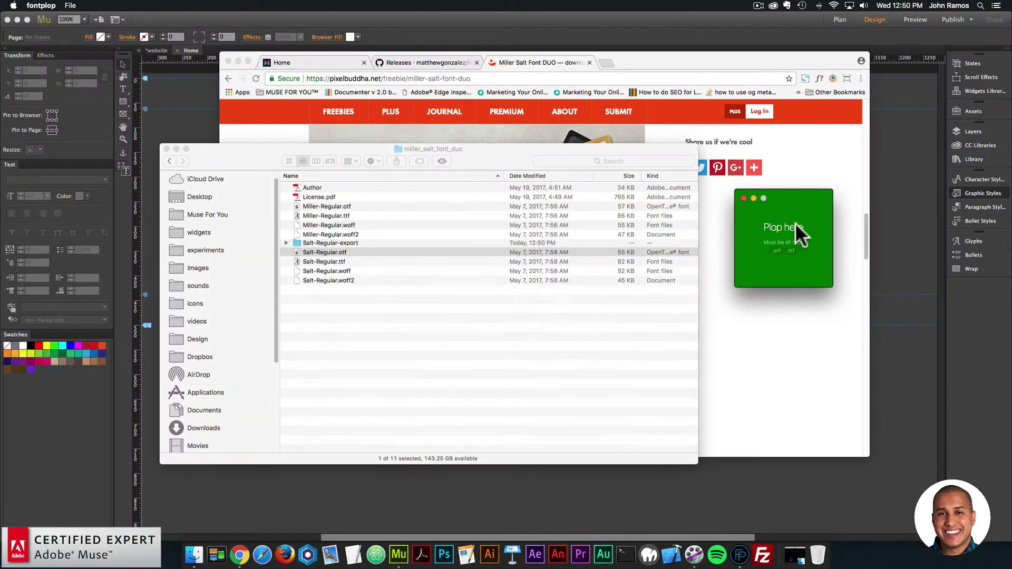
- Open the Salt-Regular-export folder and review its eot, svg and woff files
left_click(317, 242)
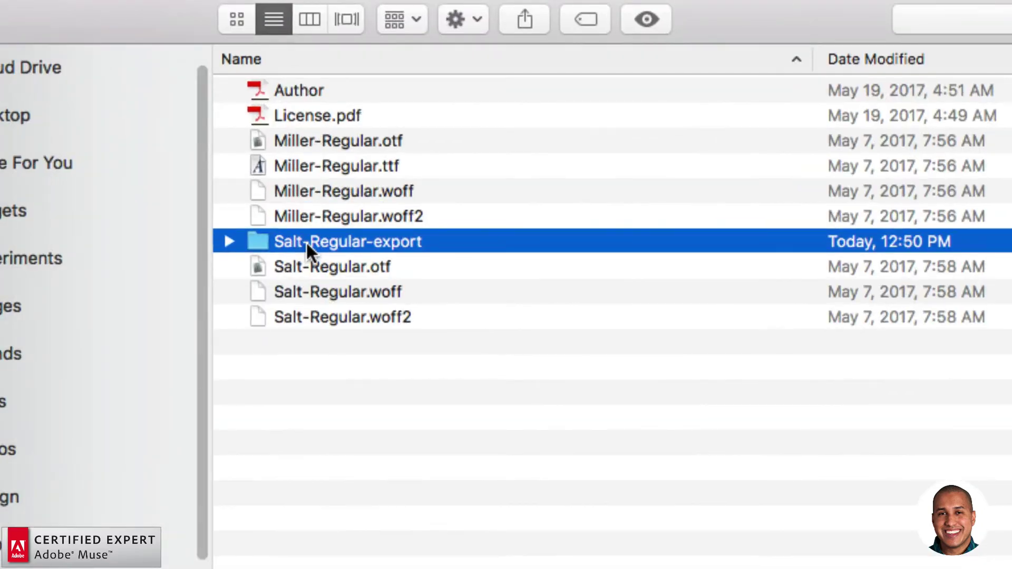
double_click(335, 241)
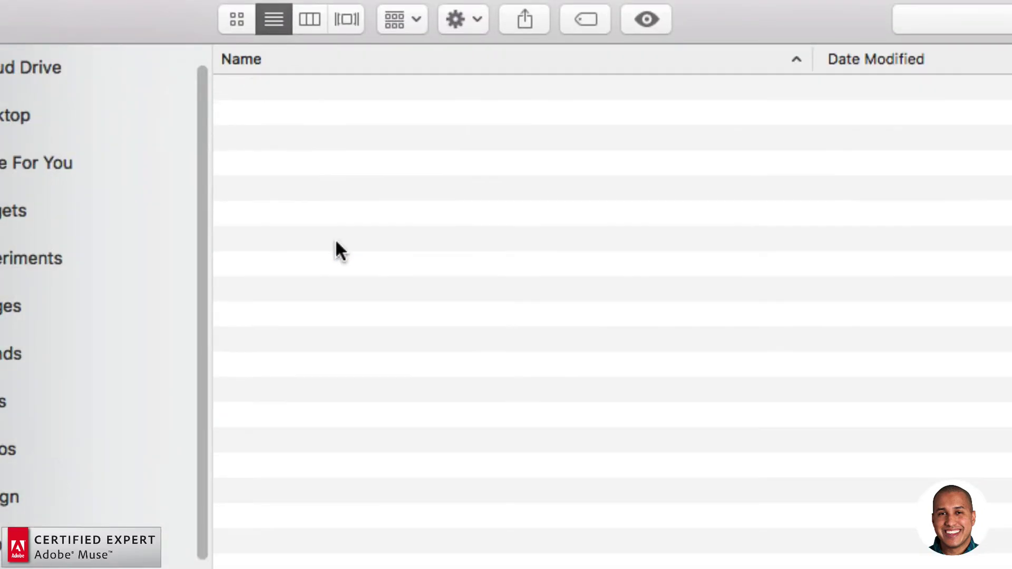
left_click(366, 91)
left_click(348, 113)
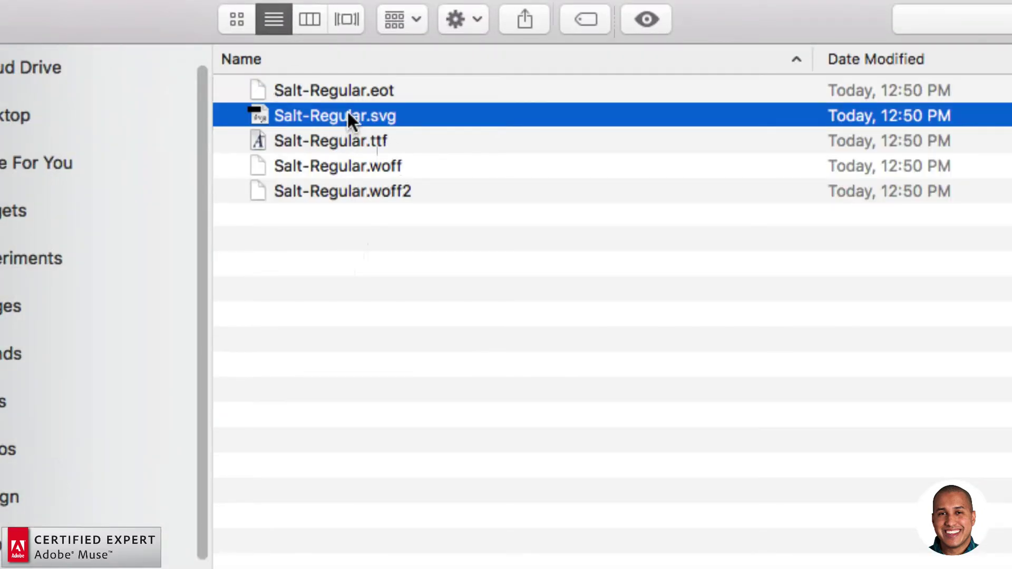
left_click(339, 166)
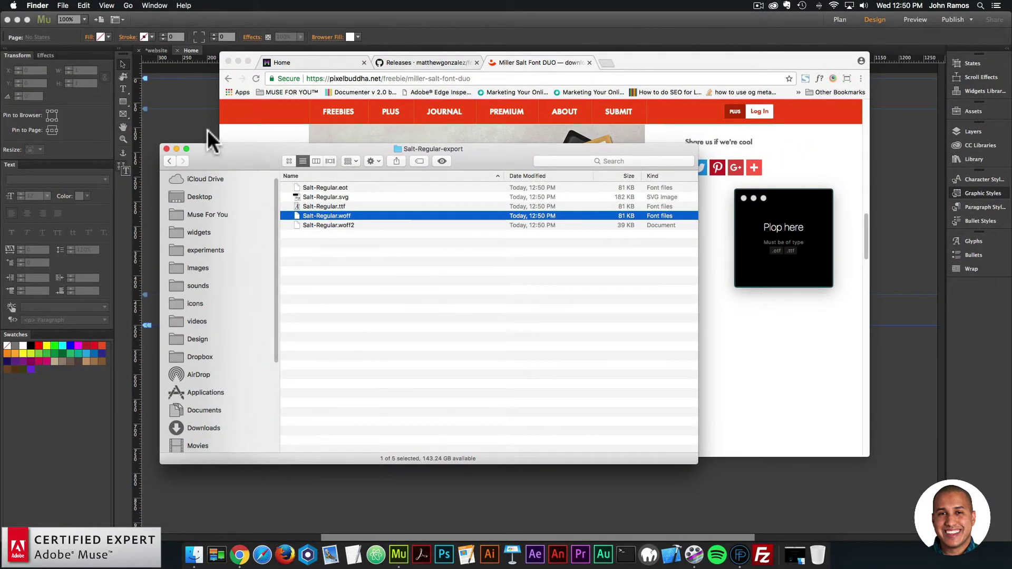
key("super+Tab")
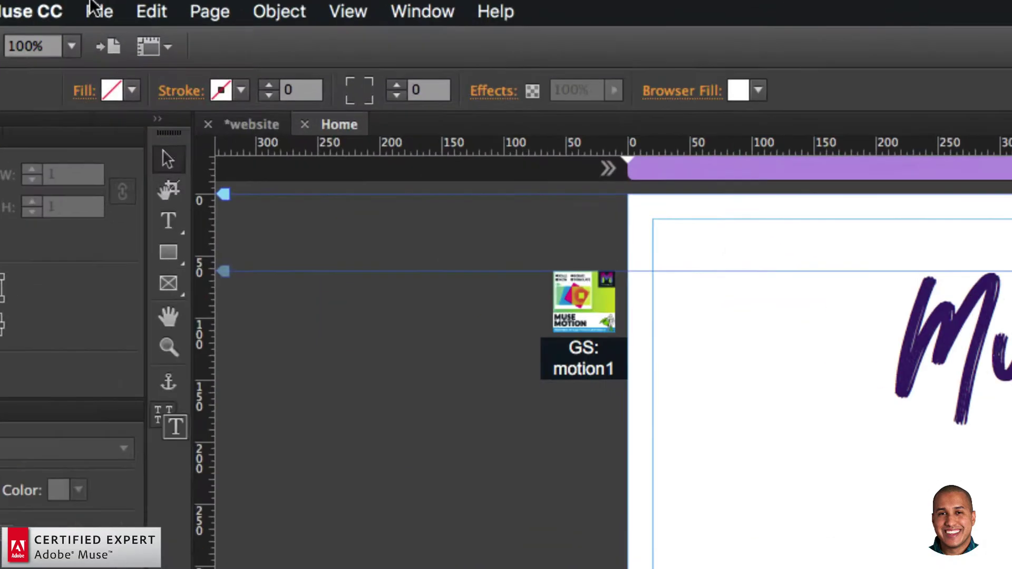
- Open File > Add/Remove Web Fonts and start + Add Fonts on the Self-Hosted tab
left_click(96, 6)
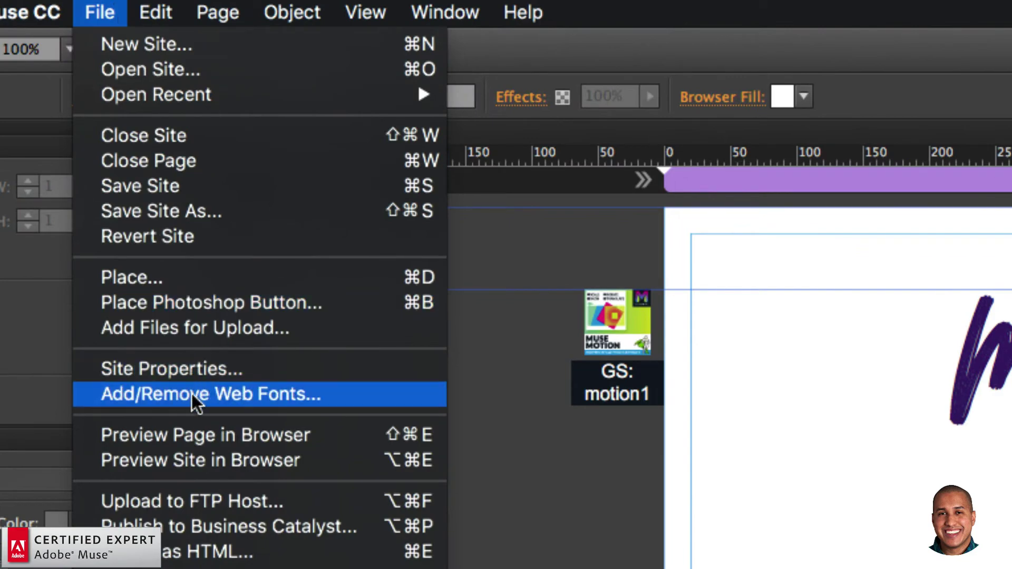
left_click(132, 157)
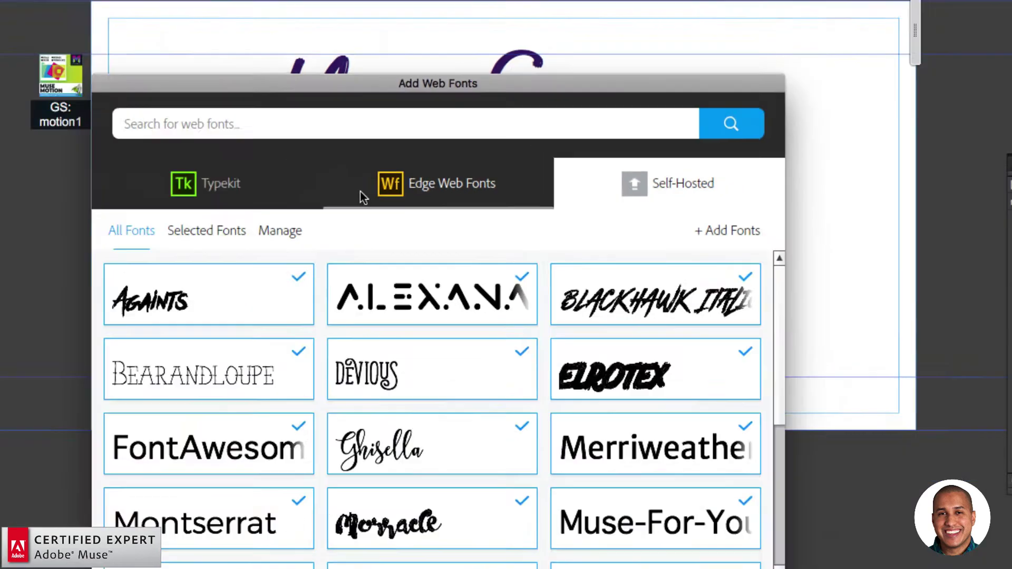
left_click(395, 185)
left_click(522, 182)
left_click(641, 179)
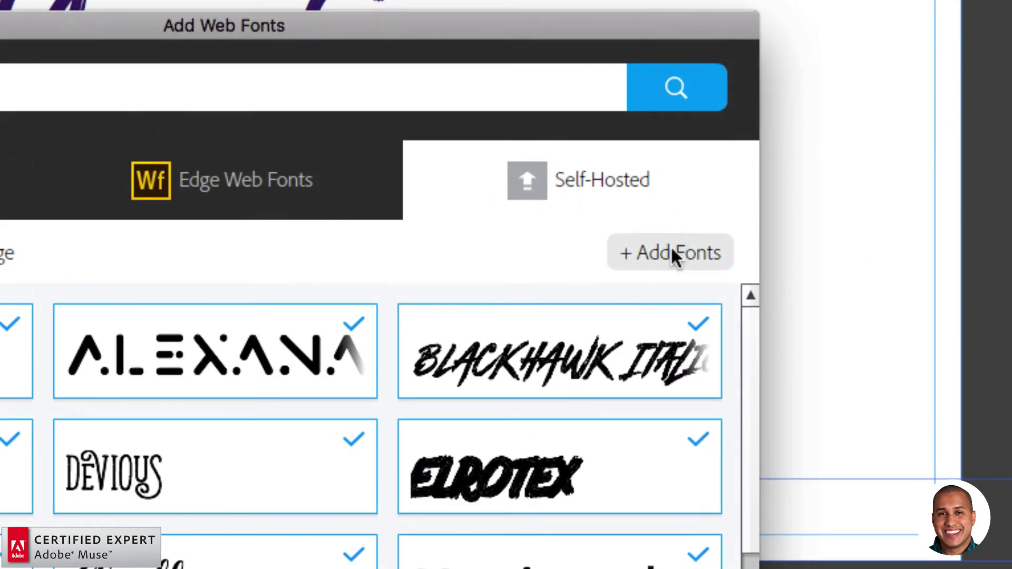
left_click(669, 250)
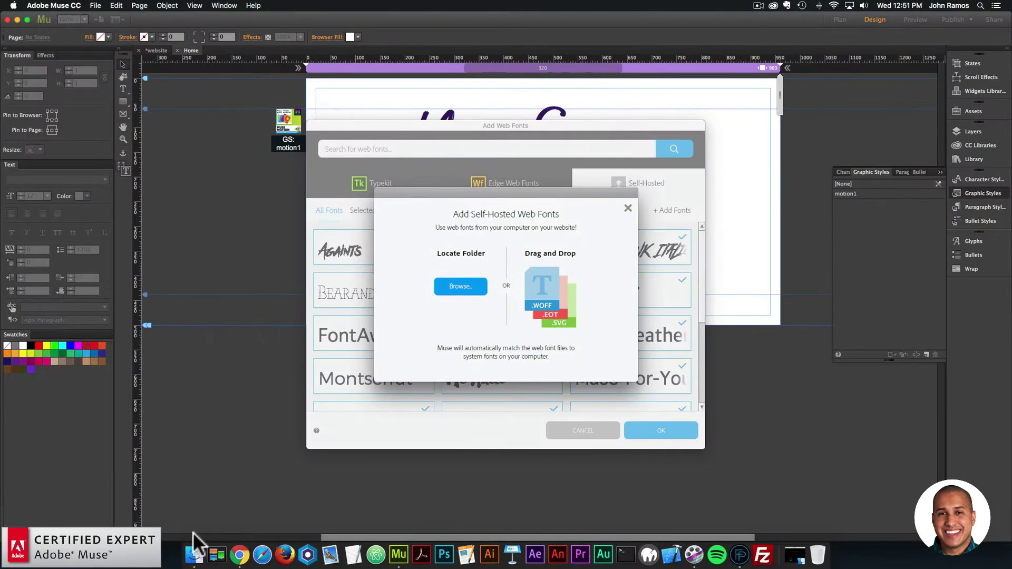
- Drag Salt-Regular.eot, .svg and .woff from Salt-Regular-export into Muse's drag-and-drop area
left_click(193, 553)
left_click_drag(471, 145, 885, 152)
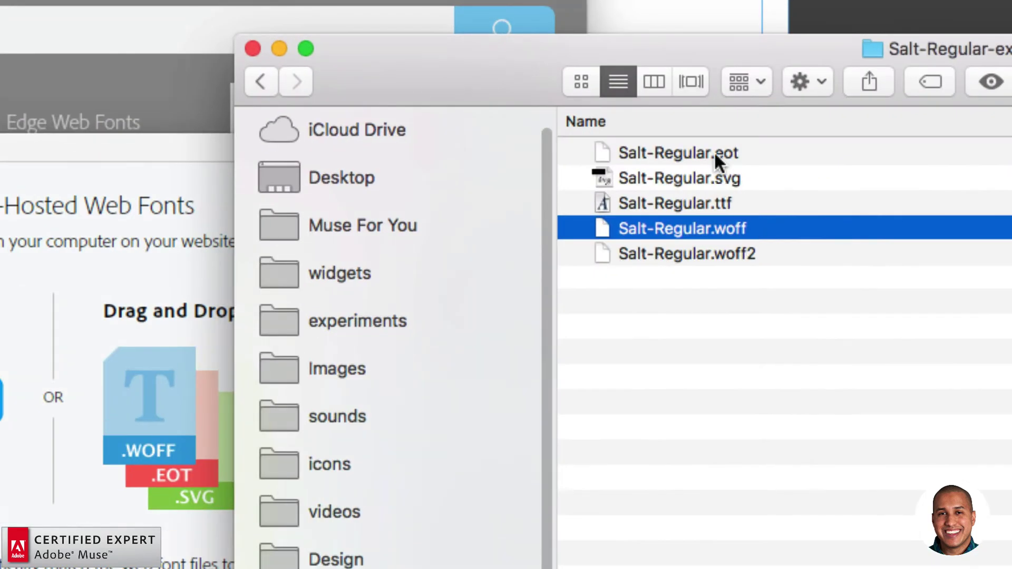
left_click(706, 149)
left_click(713, 185, "shift")
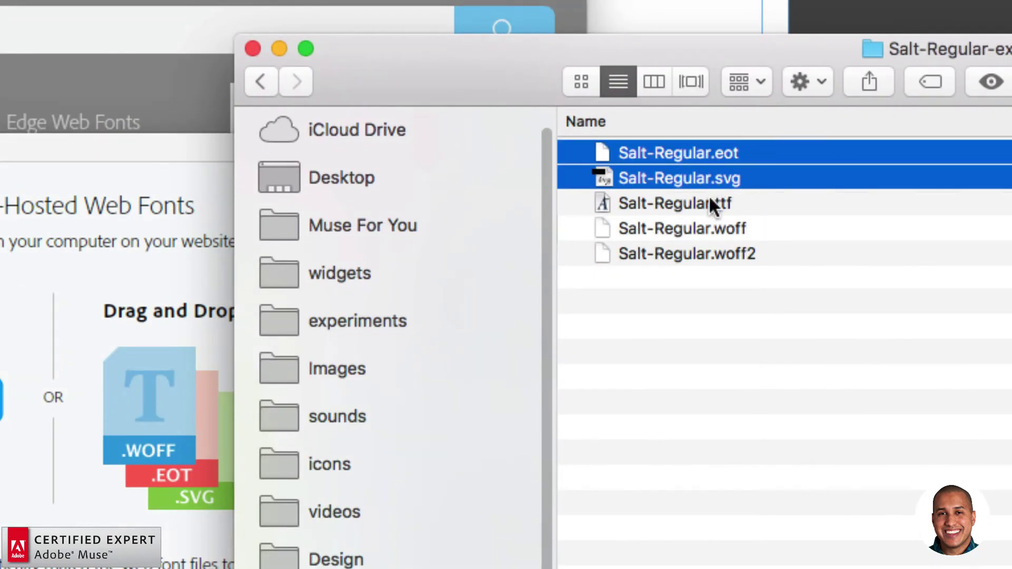
left_click(702, 229, "super")
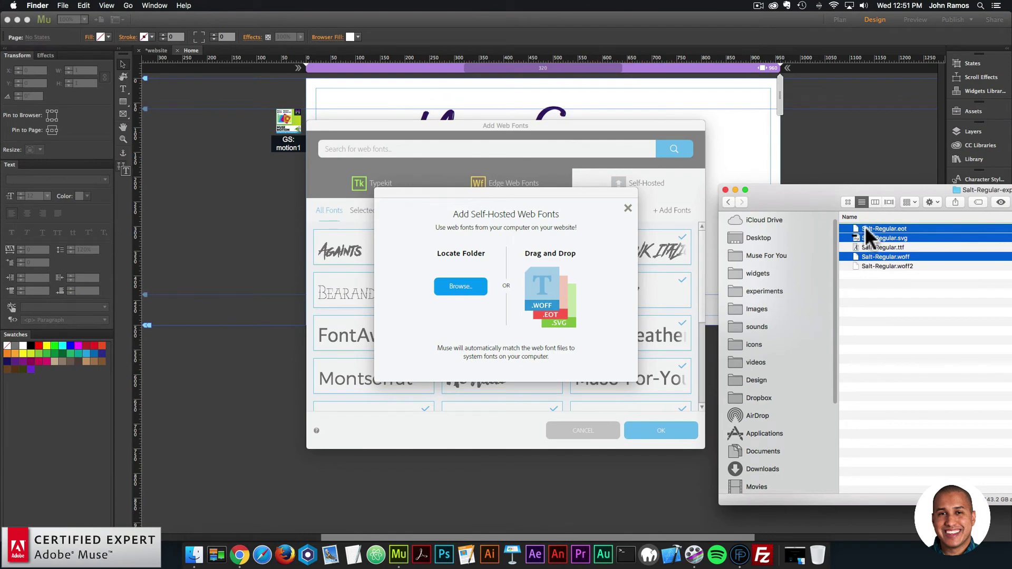
left_click_drag(625, 153, 539, 283)
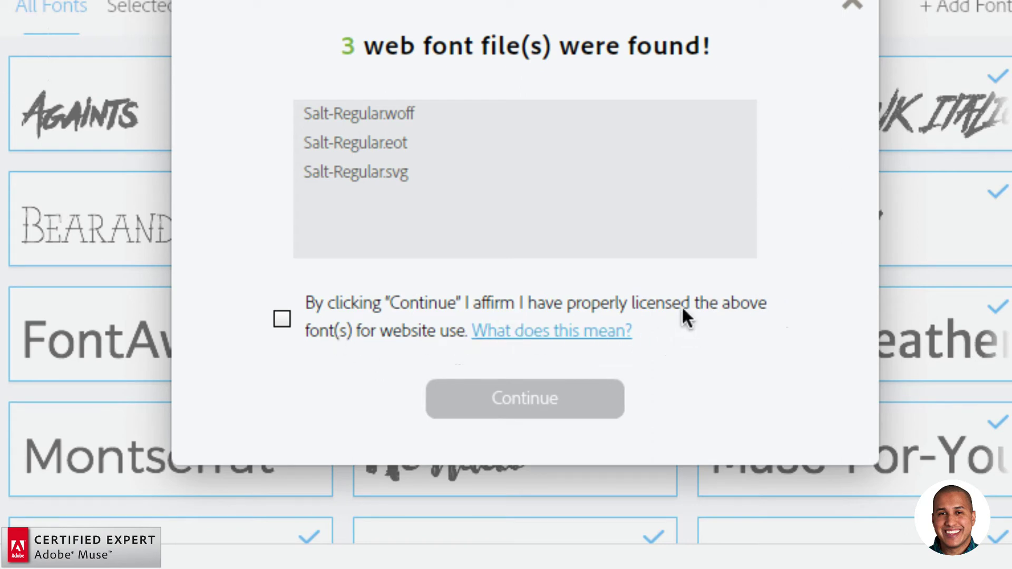
- Tick the licence affirmation, continue, and confirm with OK to add Salt Regular
left_click(283, 320)
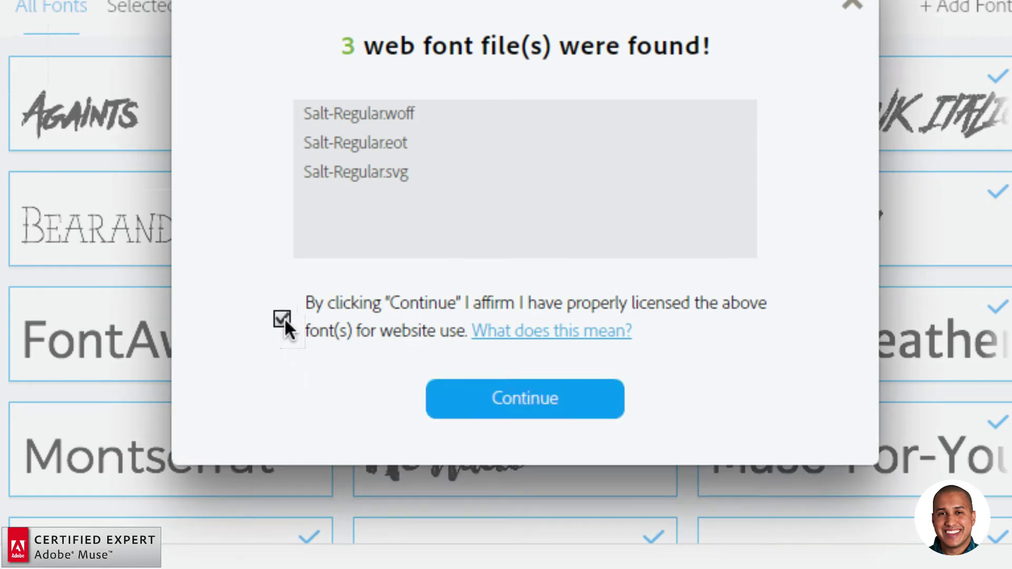
left_click(517, 398)
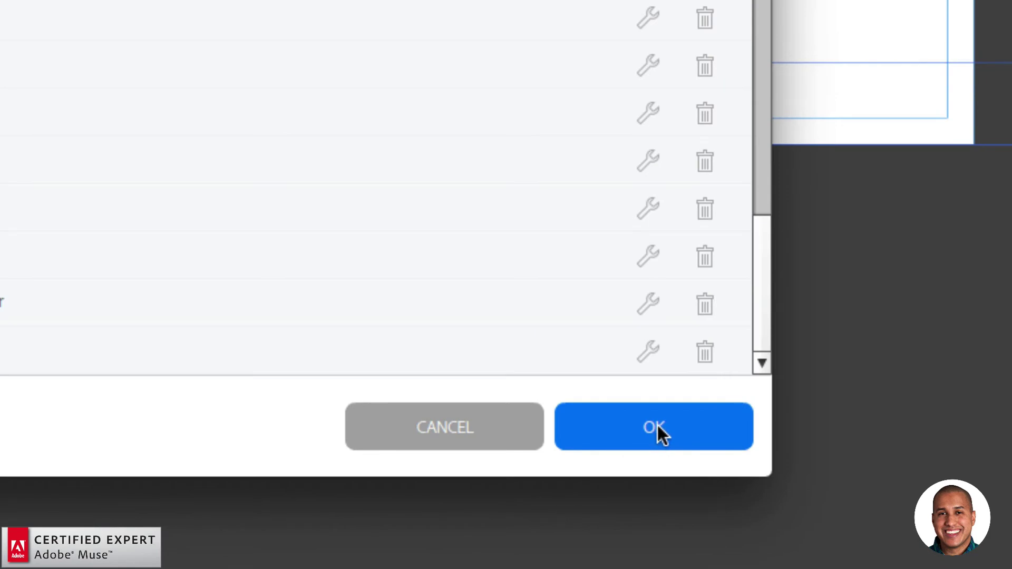
left_click(657, 426)
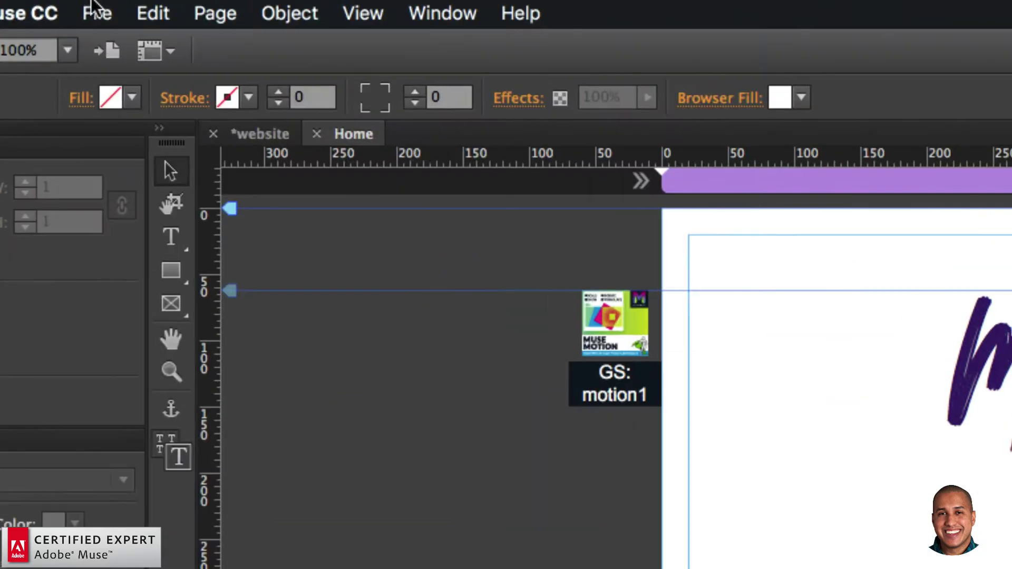
- Create a new site with the default layout settings and open its Home page
left_click(95, 5)
left_click(99, 15)
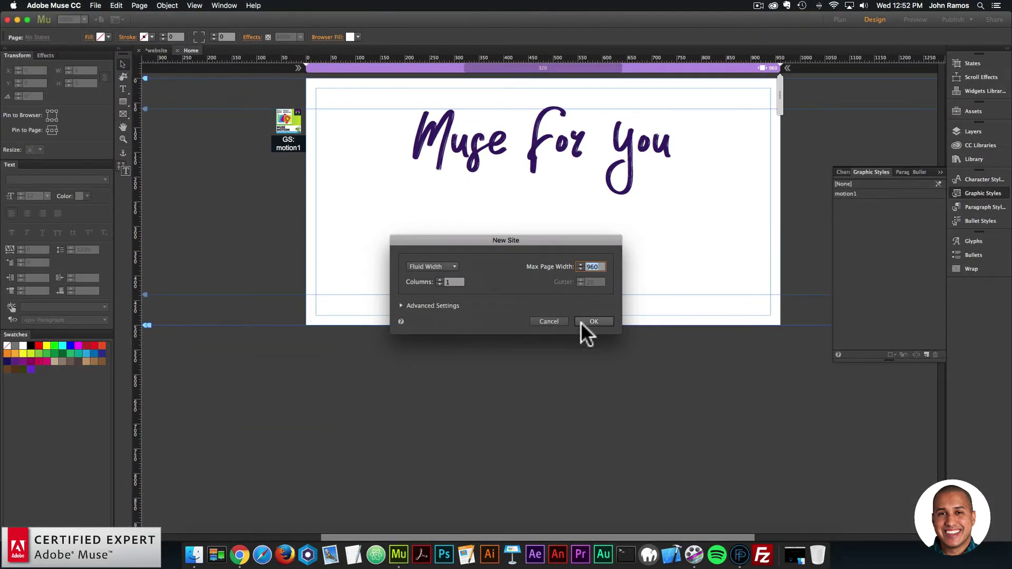
left_click(590, 322)
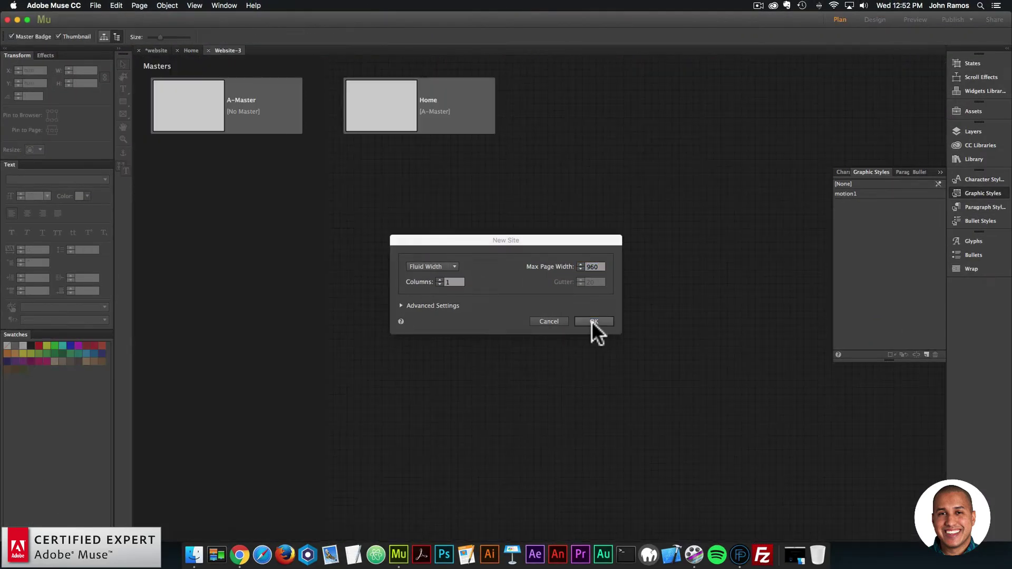
double_click(279, 112)
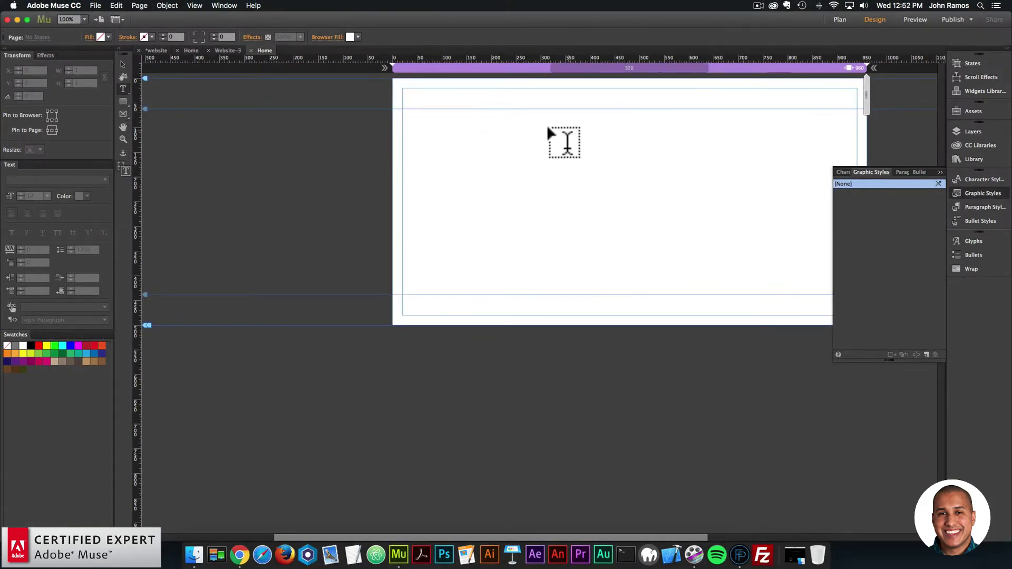
- Draw a text frame reading 'muse for you' and search the font list for 'salt'
left_click_drag(529, 109, 755, 190)
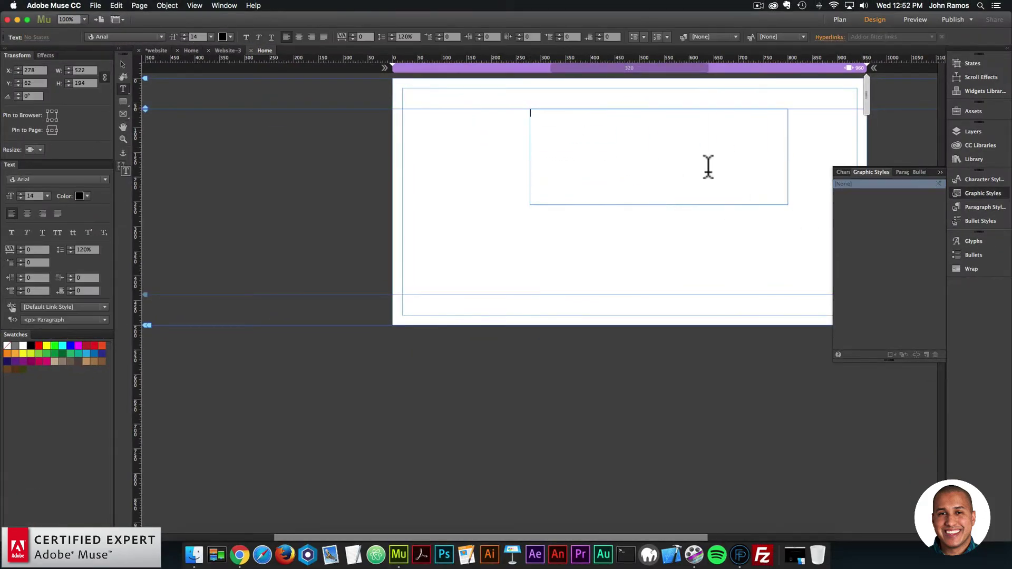
type("muse for you")
key("super+a")
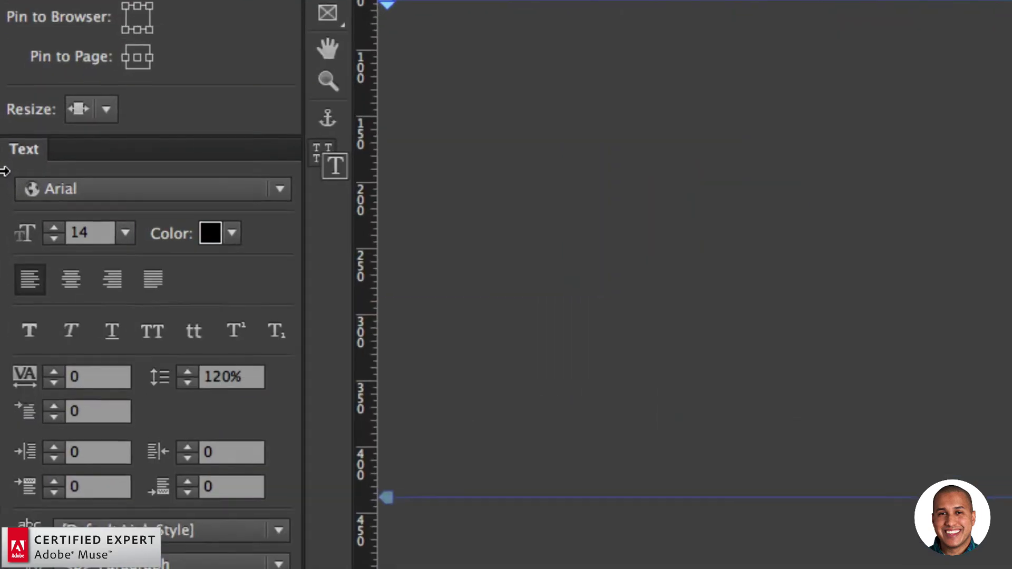
left_click(56, 187)
type("salt")
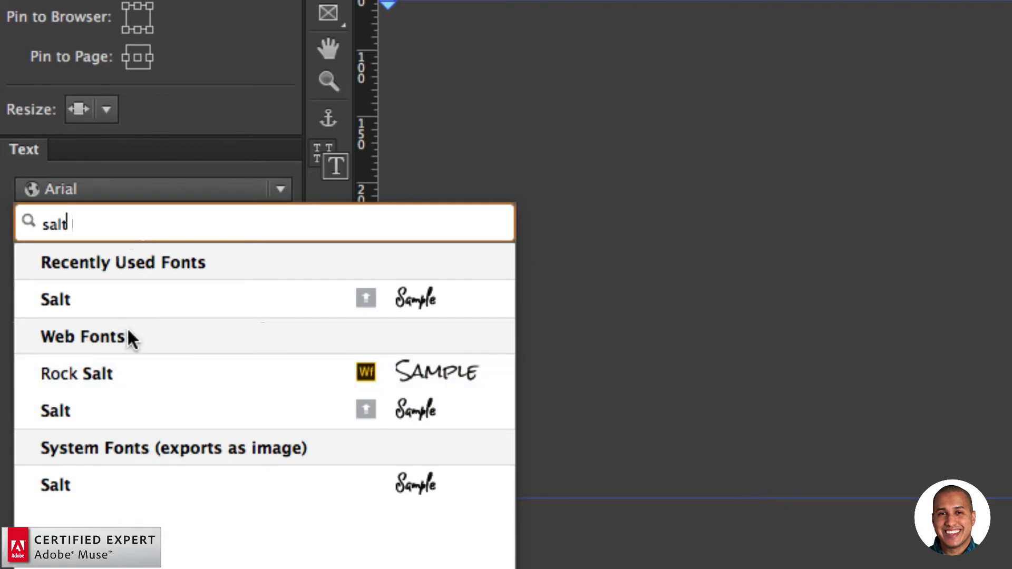
- Set the text to the Salt web font at size 120 and retype it as 'Muse For You'
left_click(97, 410)
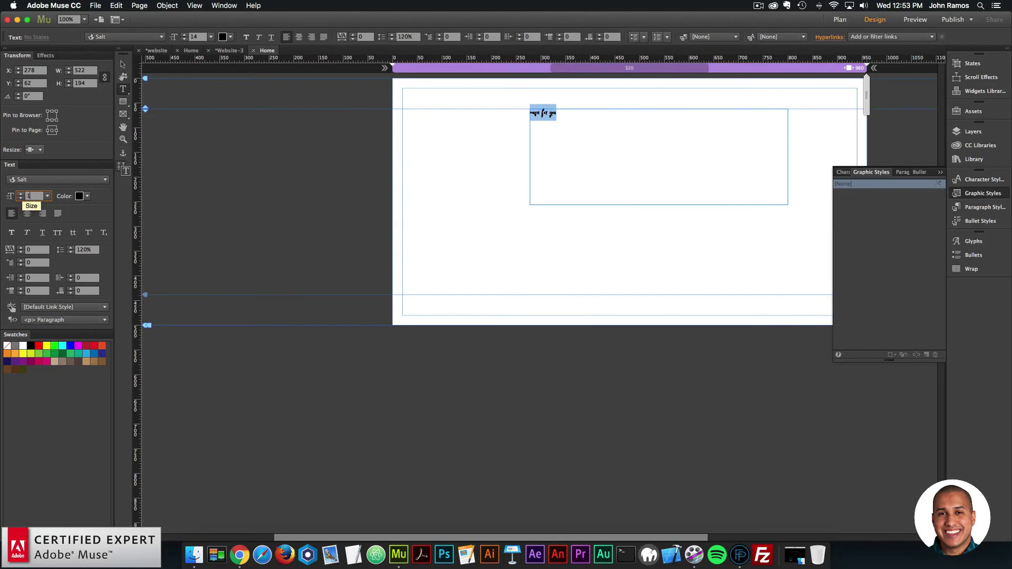
type("120")
key("Return")
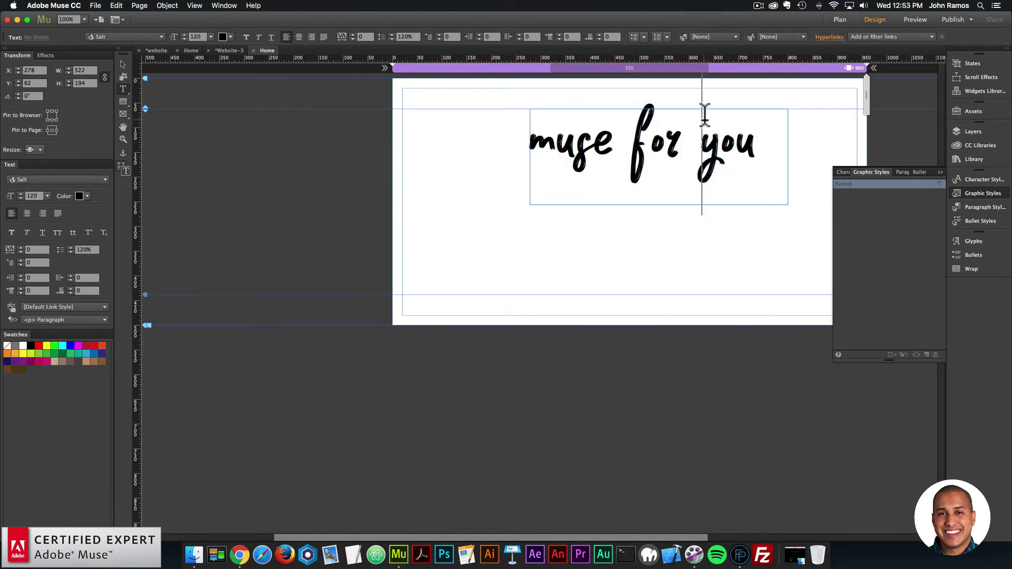
type("Muse For You")
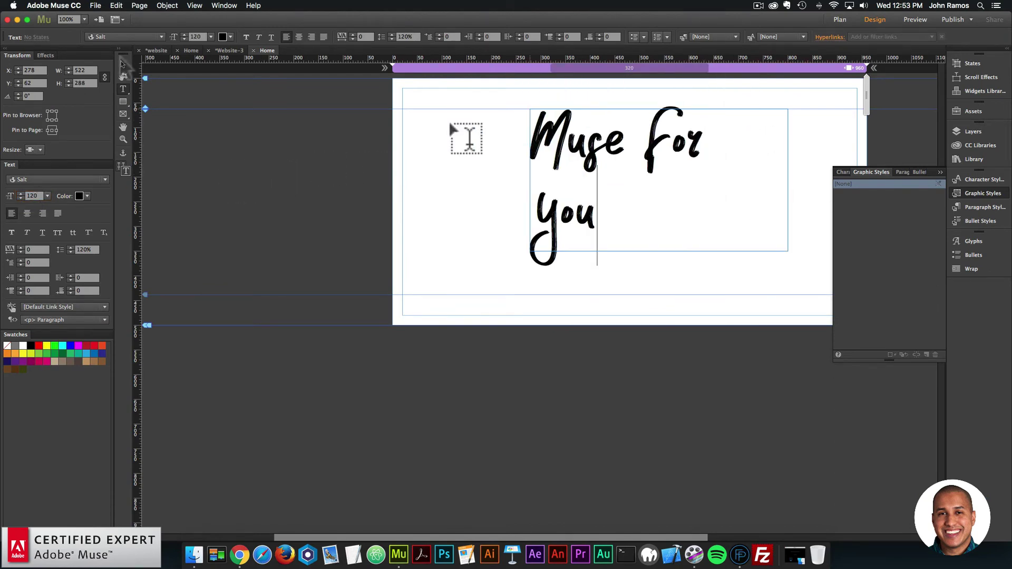
key("Escape")
- Widen the frame so 'Muse For You' fits on one line, and center-align it
left_click_drag(787, 181, 723, 155)
triple_click(723, 157)
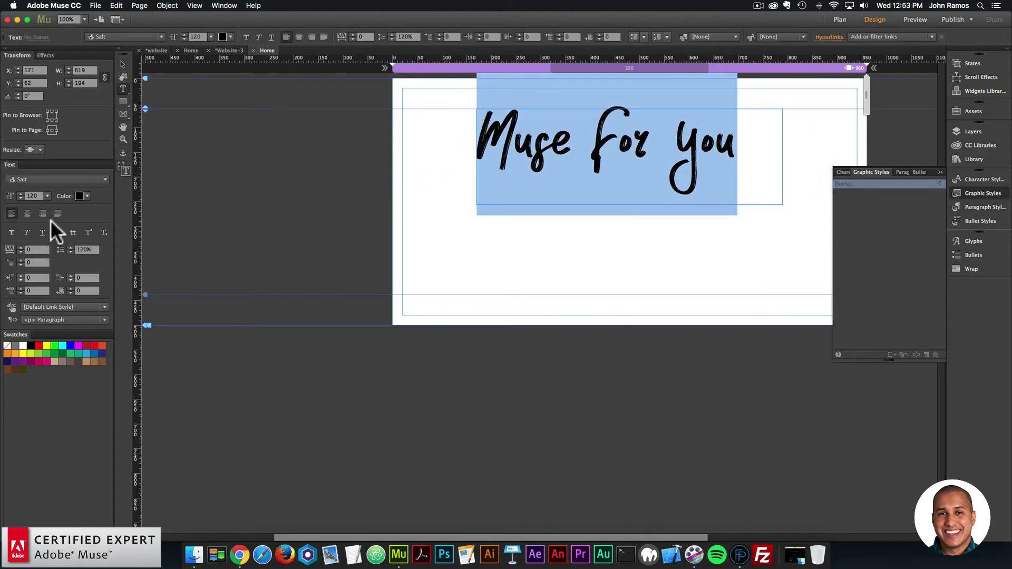
left_click(26, 213)
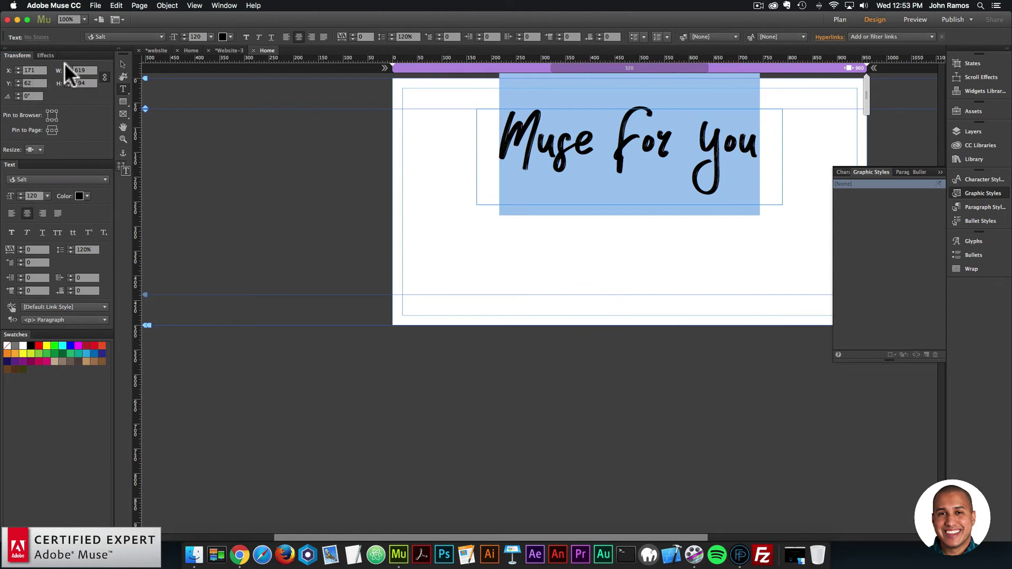
left_click(123, 63)
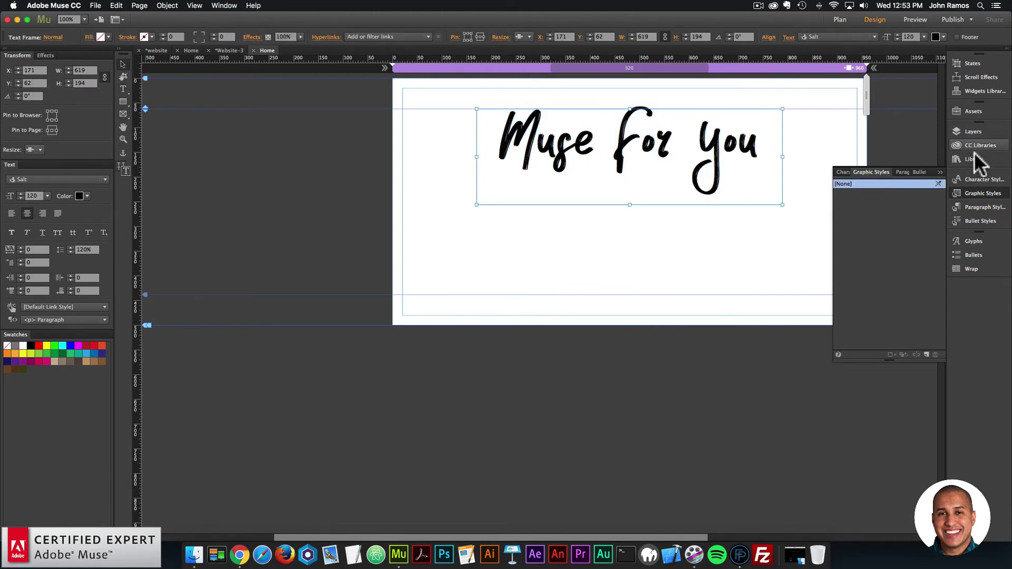
- Add the CC Libraries dark purple to Swatches and apply it to the heading text
left_click(974, 144)
right_click(891, 179)
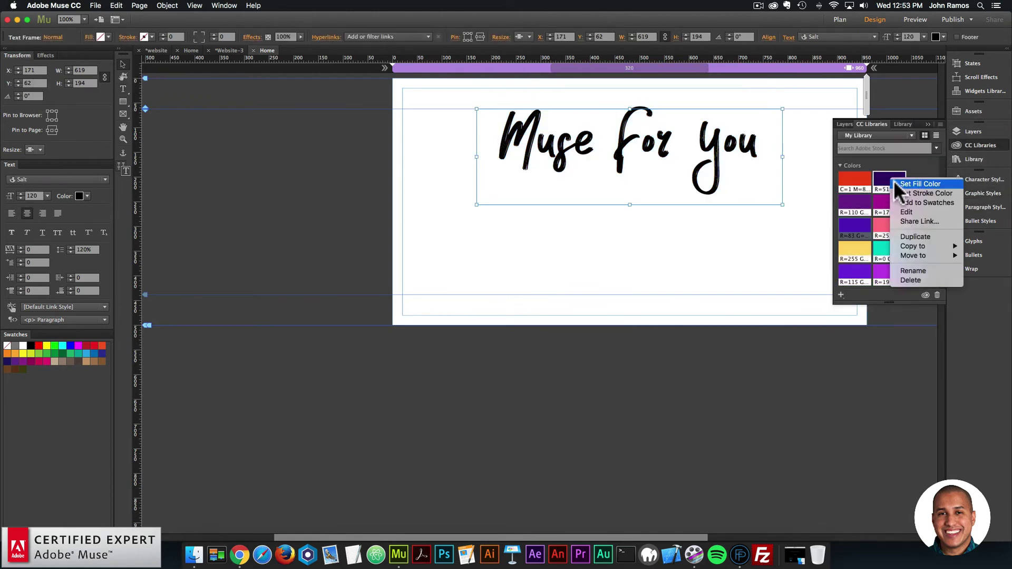
left_click(908, 198)
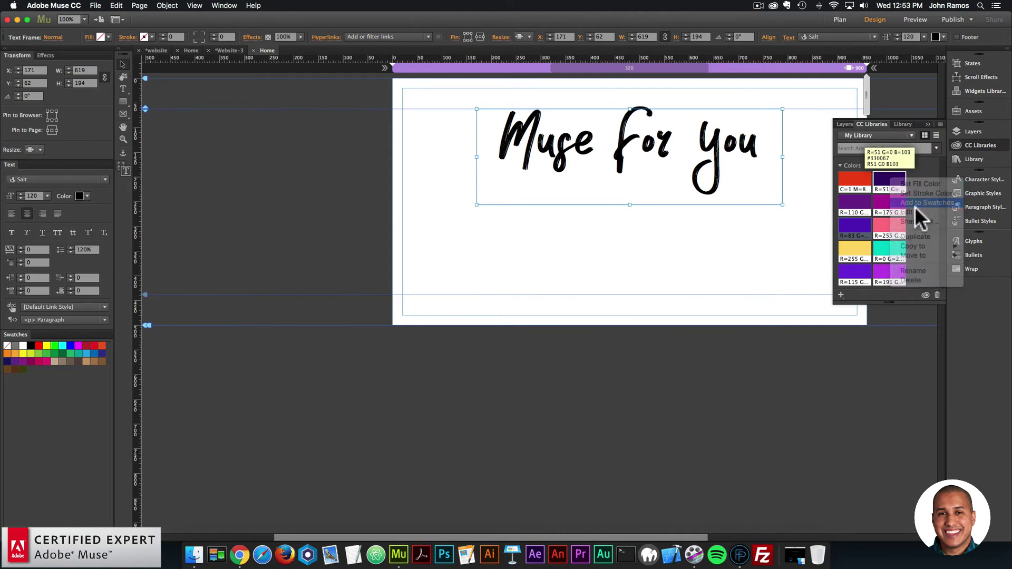
double_click(614, 152)
left_click_drag(759, 153, 11, 240)
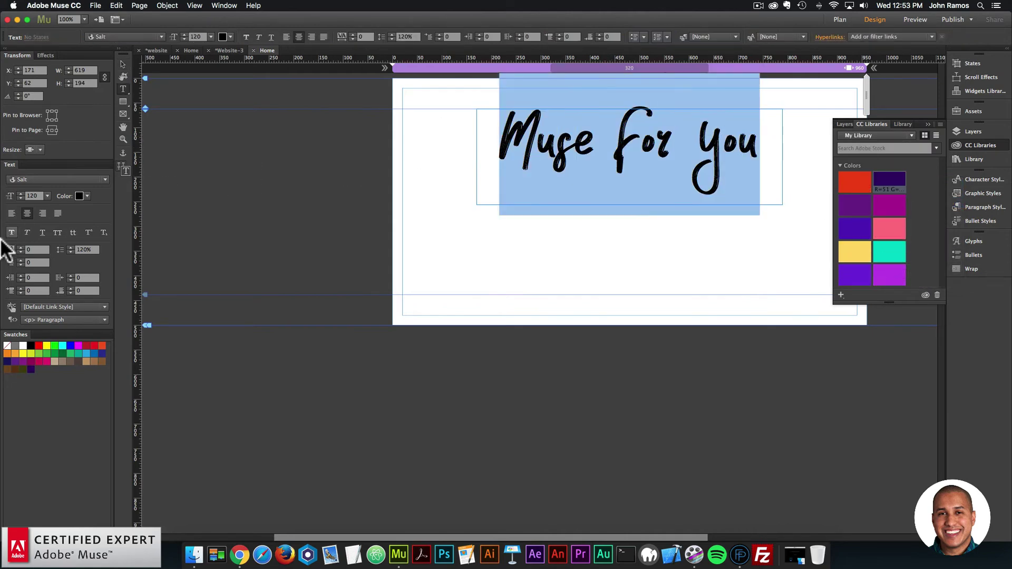
left_click(79, 196)
left_click(212, 241)
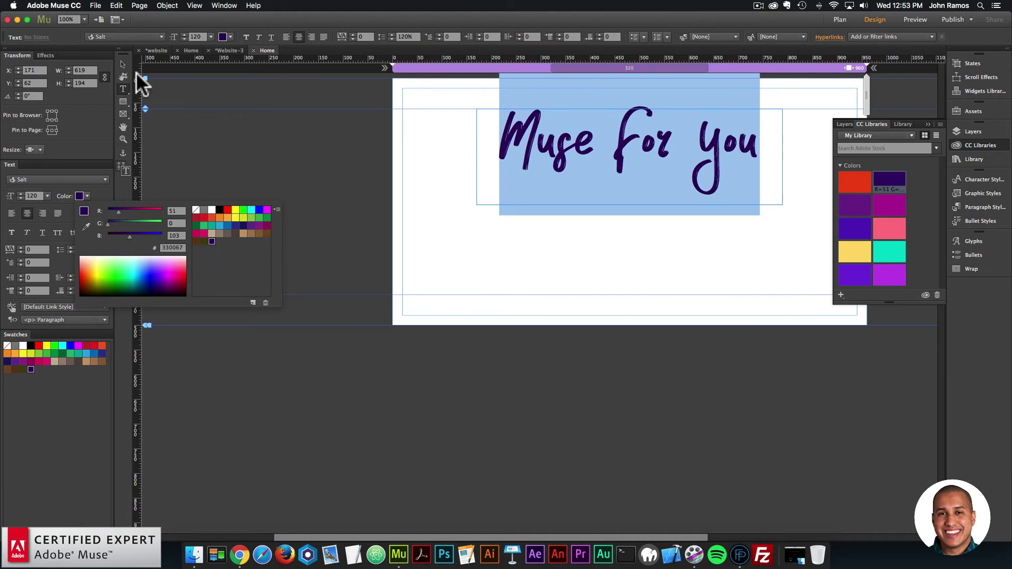
left_click(121, 64)
left_click(399, 256)
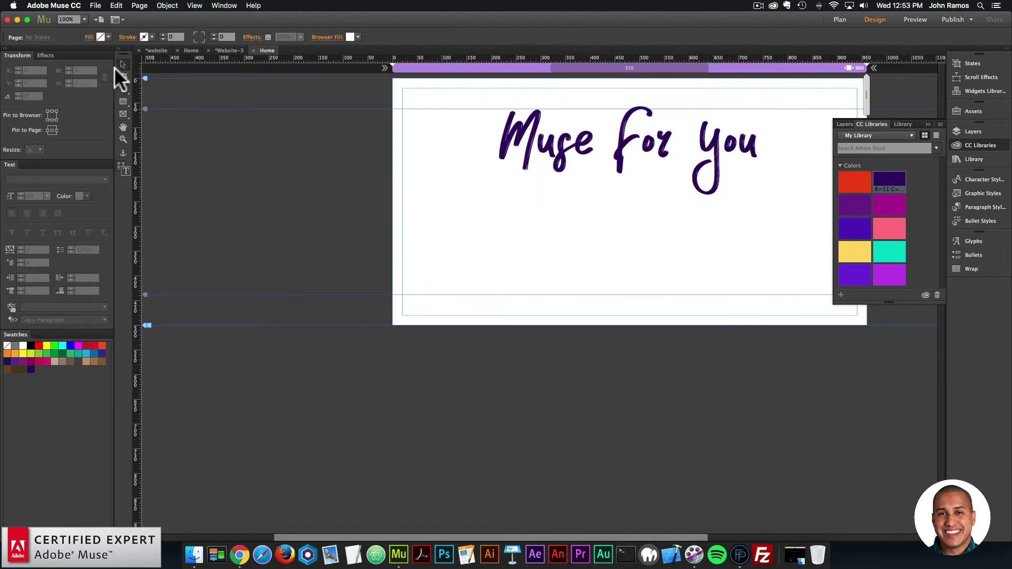
left_click(95, 6)
- Preview the page in Chrome and inspect the markup of the Muse For You heading
left_click(137, 160)
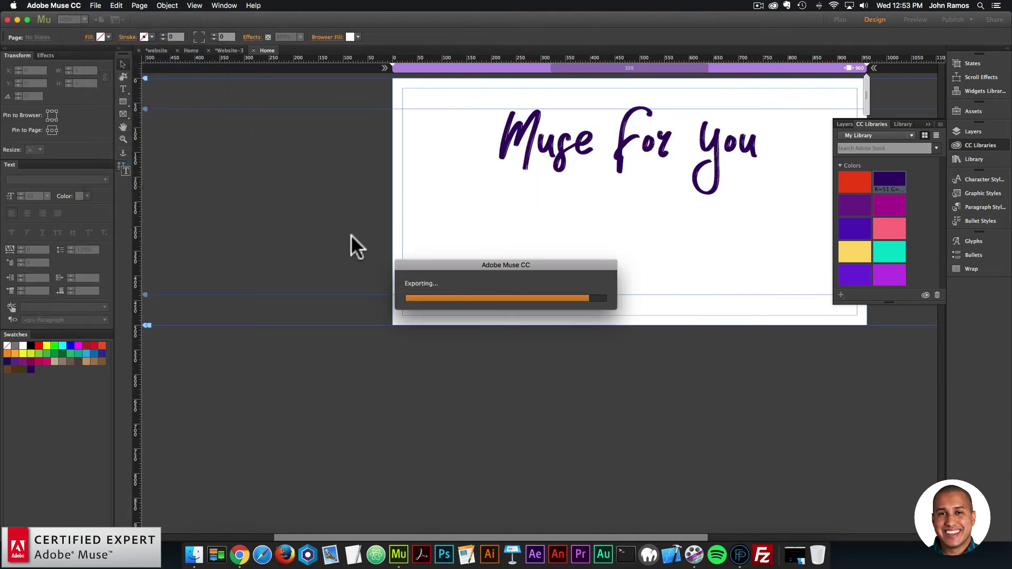
right_click(483, 154)
left_click(511, 208)
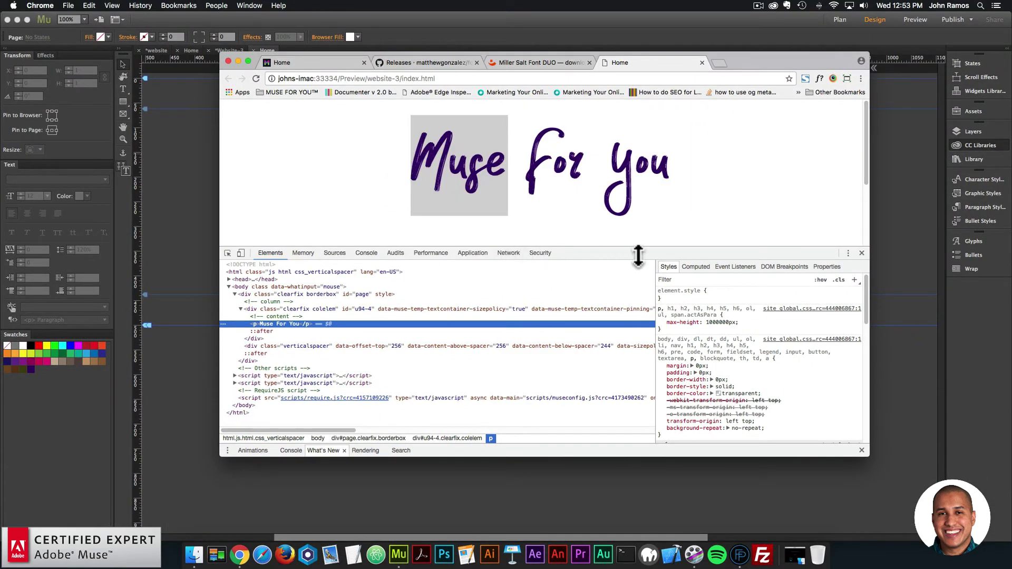
- Close the developer tools and bring Adobe Muse back to the front
left_click(862, 253)
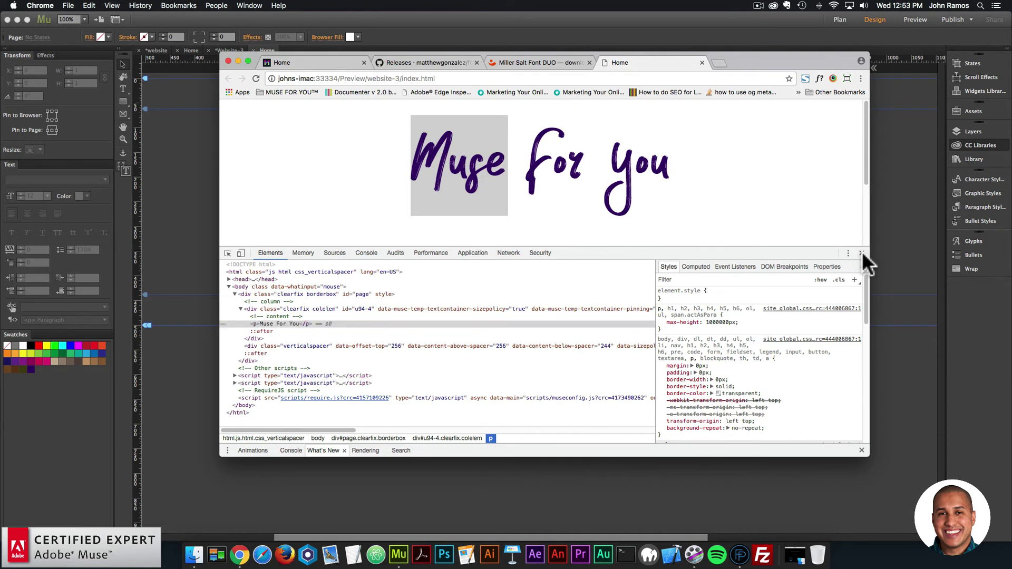
left_click(862, 253)
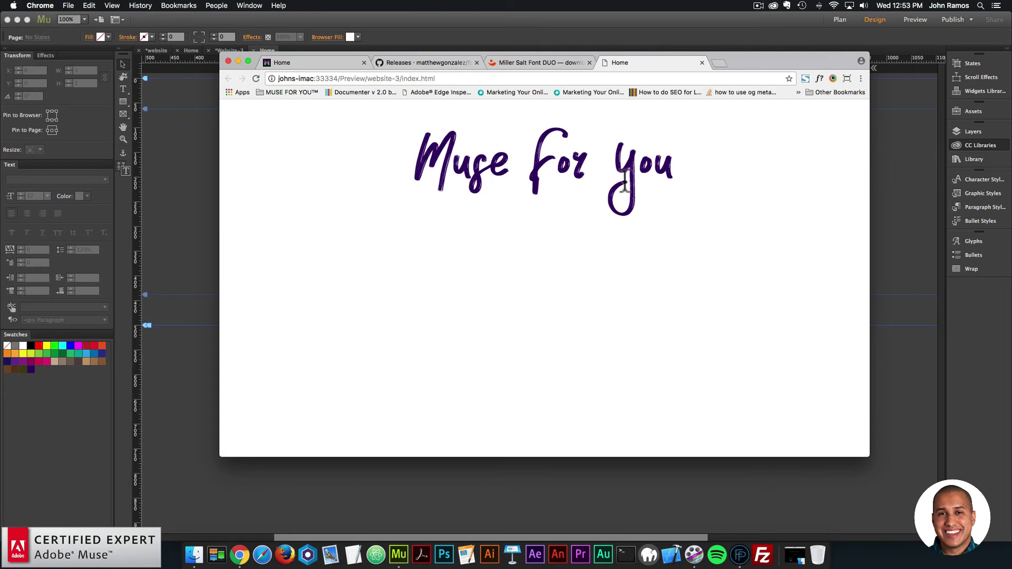
left_click(196, 228)
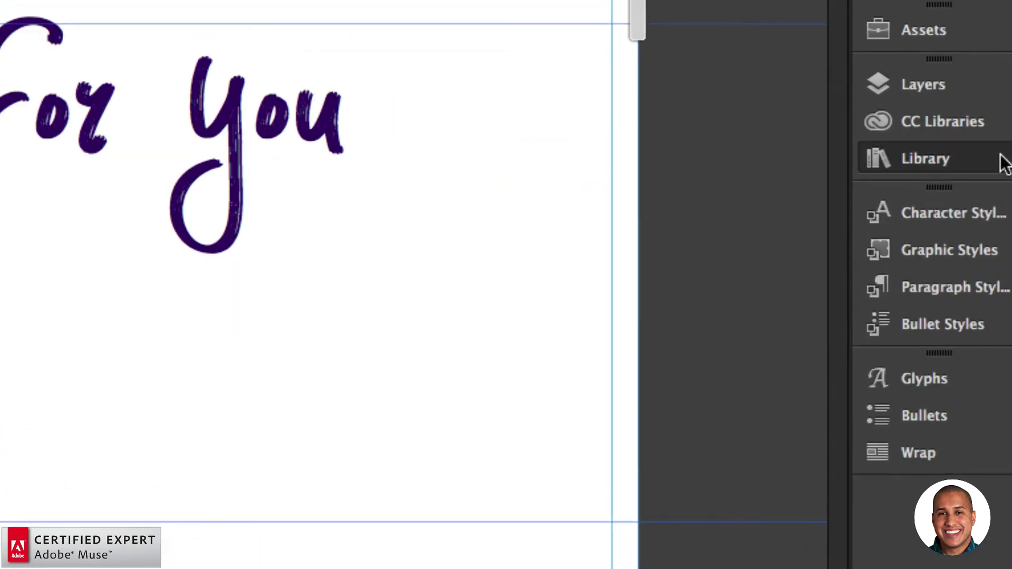
- Search the Library panel for 'muse motion' and pick the 05. Muse Motion – 4 Colors widget
left_click(1003, 160)
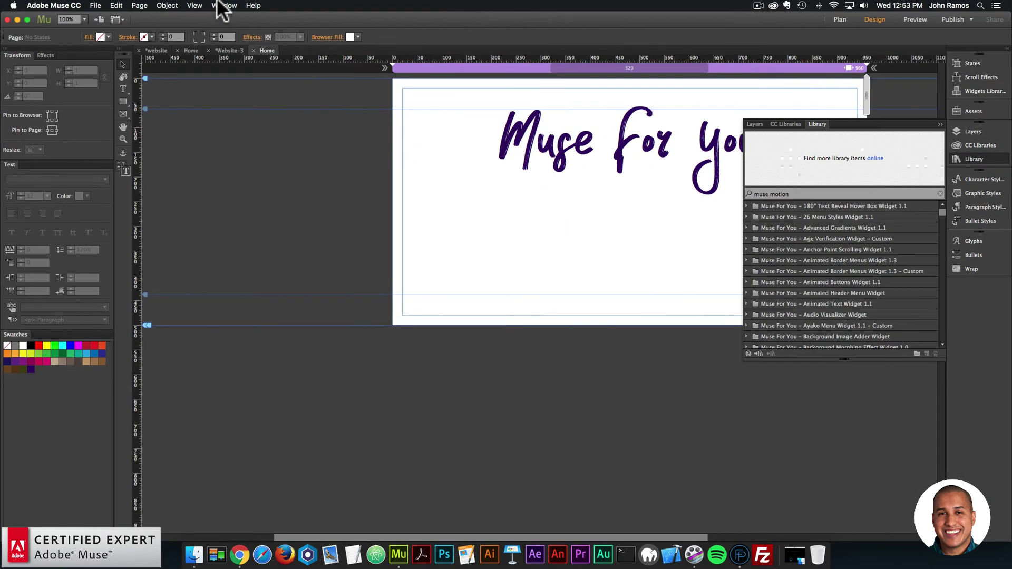
left_click(223, 6)
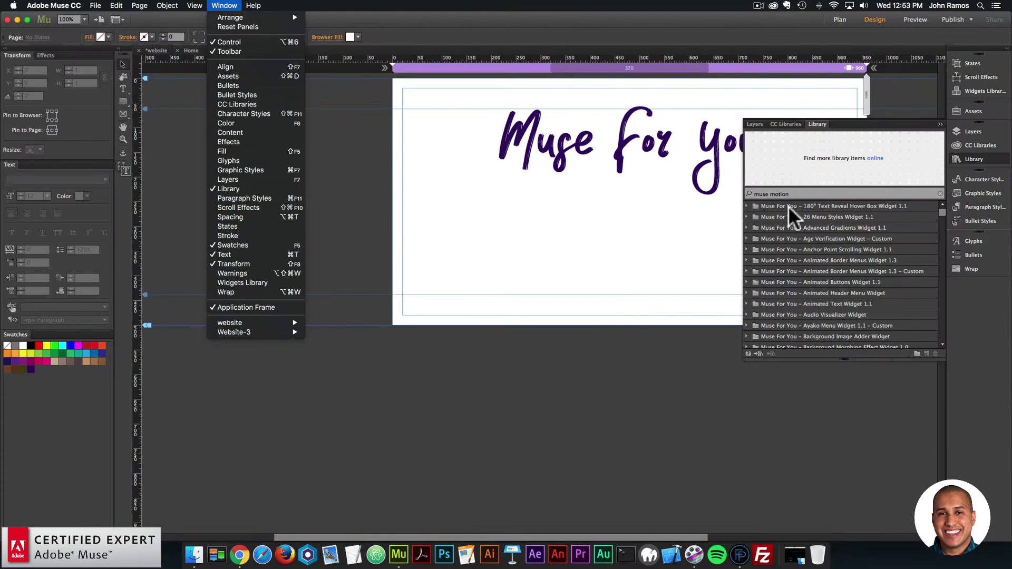
left_click(801, 191)
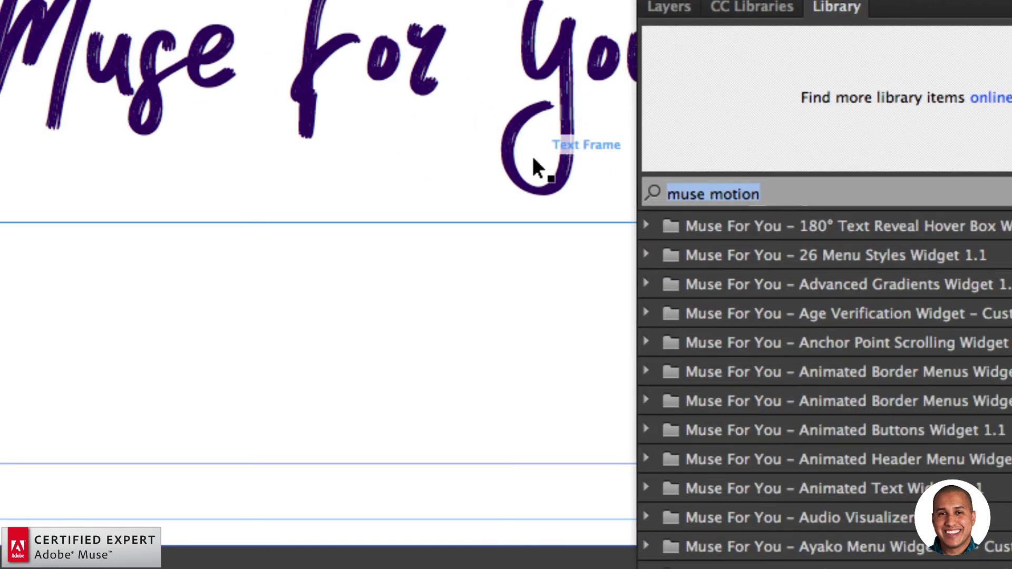
type("muse motion")
scroll(821, 313, "down", 5)
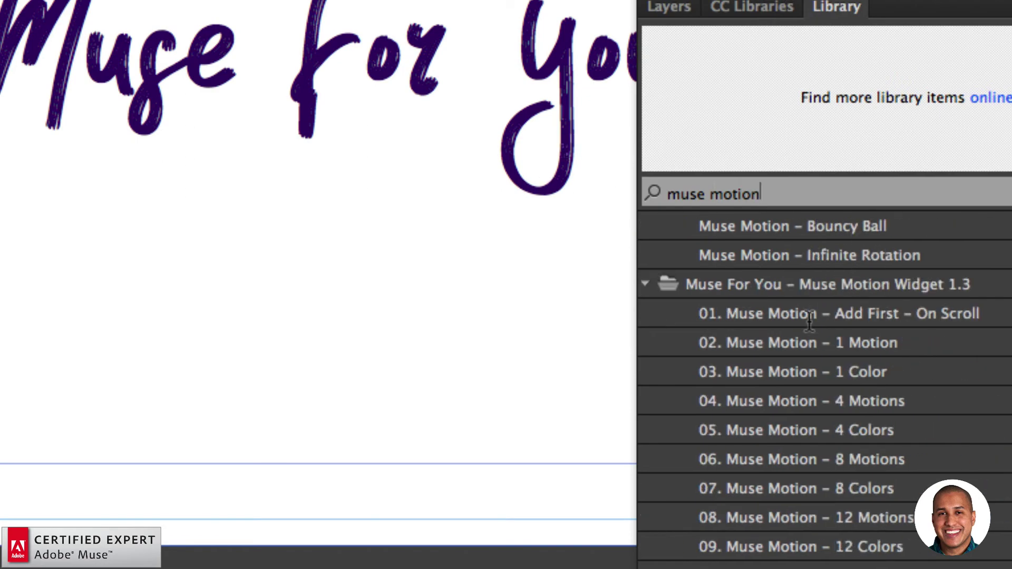
left_click(709, 437)
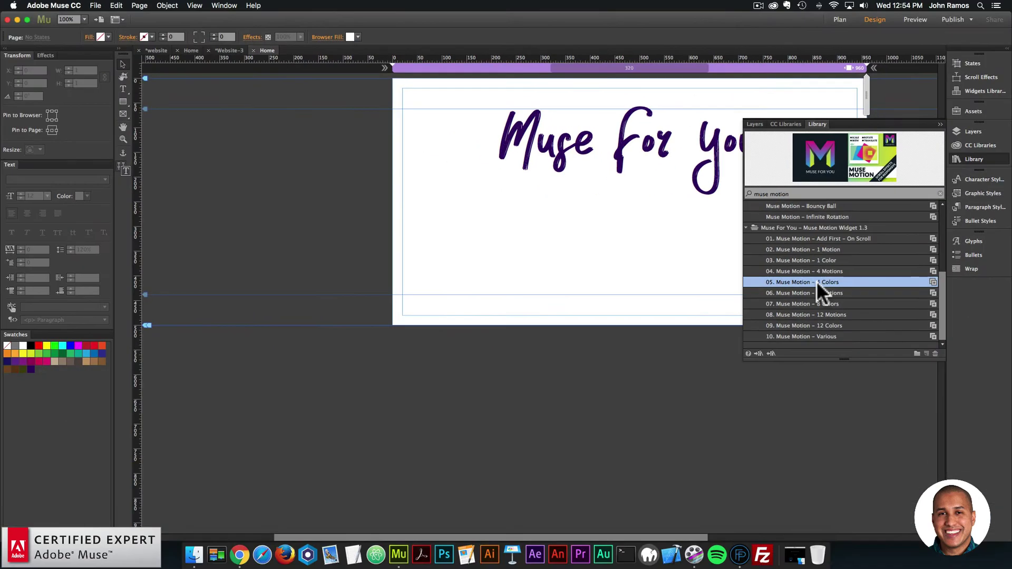
- Place the 4 Colors widget beside the page, note its graphic style name motion1, and select the heading frame
left_click_drag(796, 282, 376, 132)
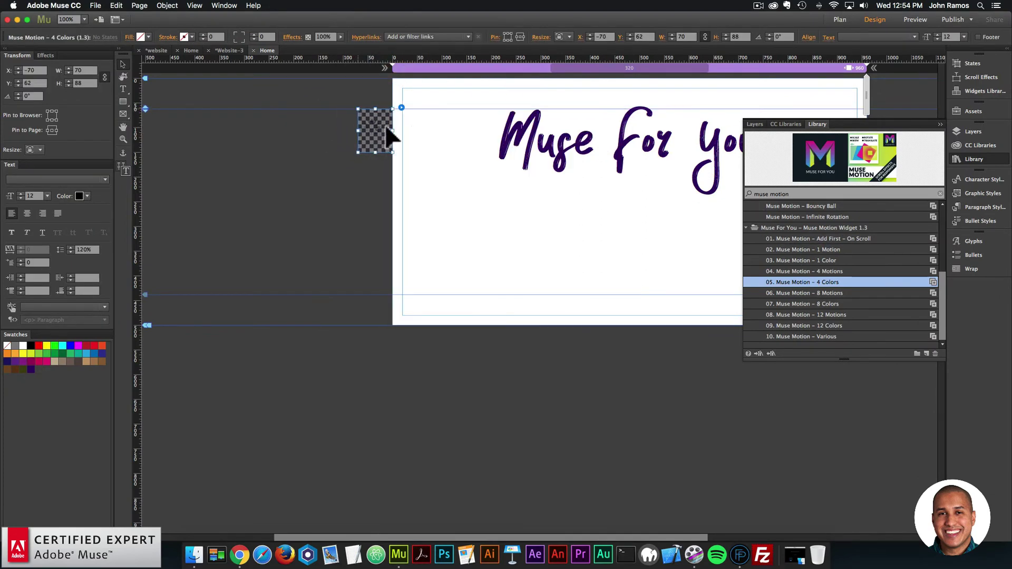
left_click(400, 107)
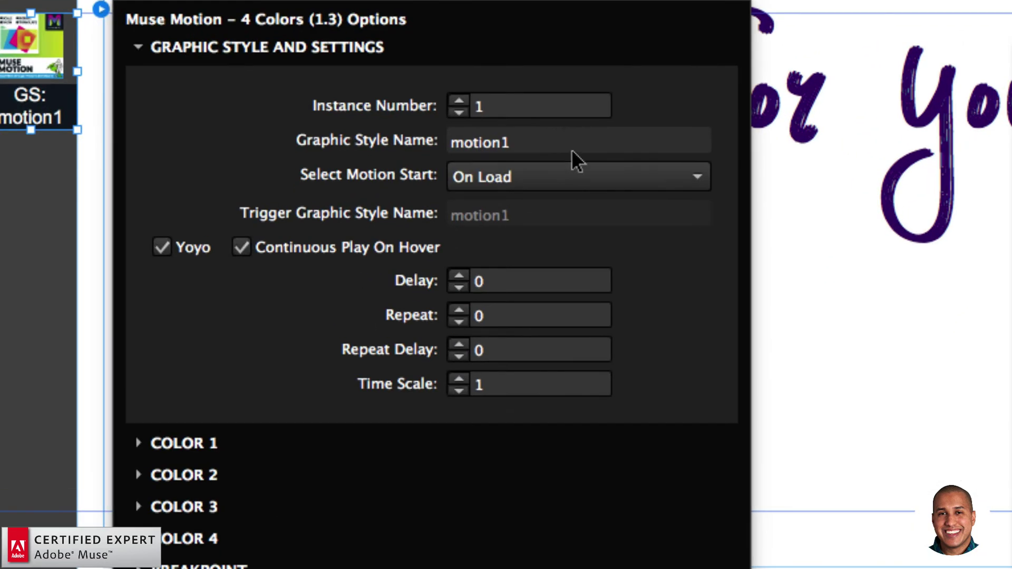
left_click_drag(510, 142, 431, 138)
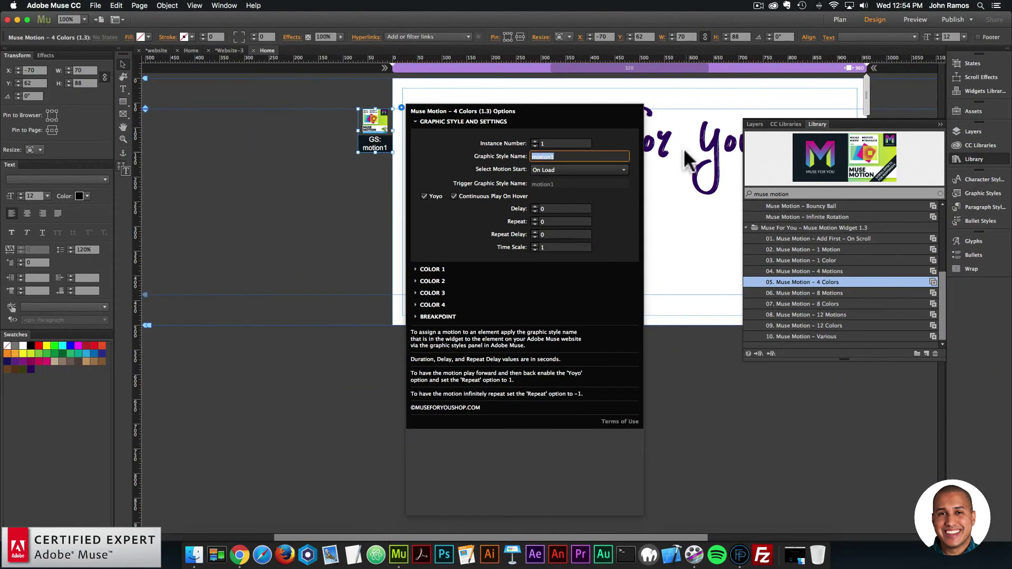
left_click(604, 161)
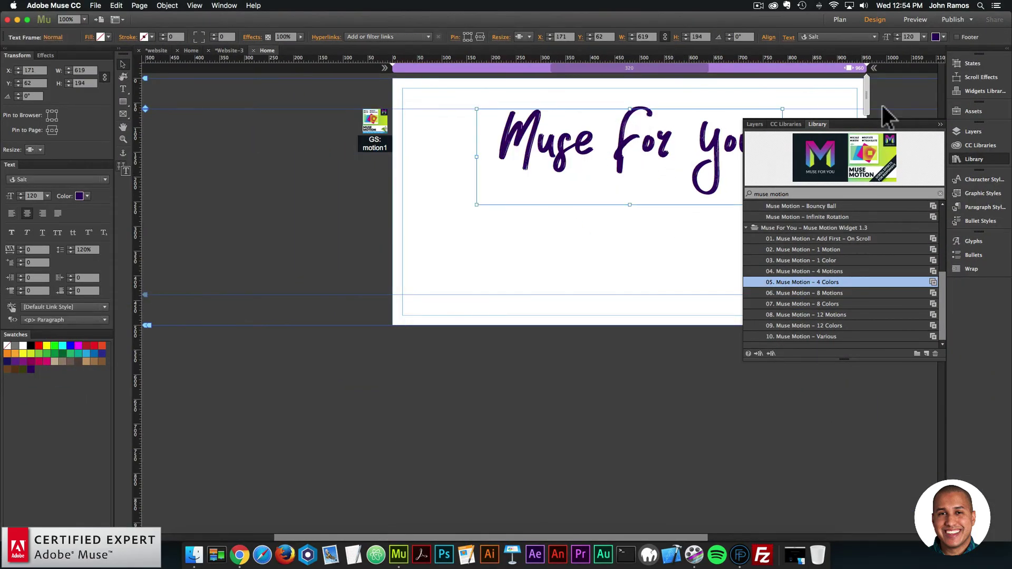
- In the Graphic Styles panel, create a new style from the heading and rename it motion1
left_click(998, 195)
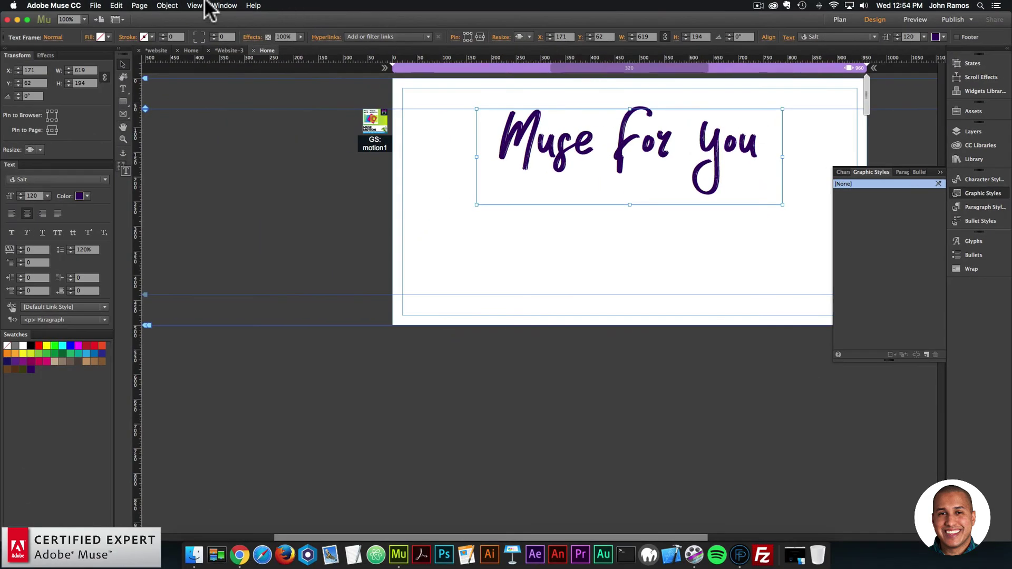
left_click(224, 6)
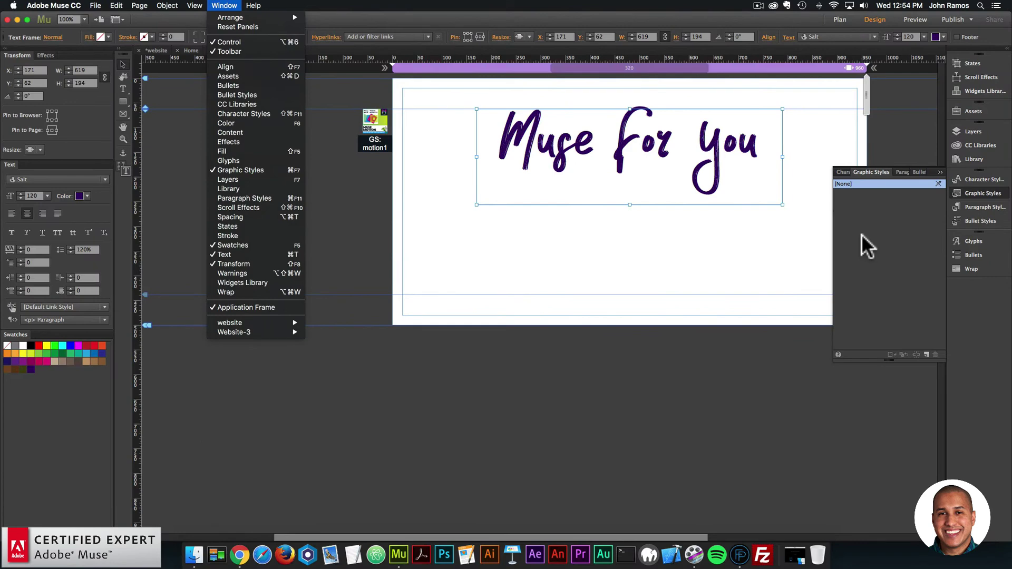
left_click(862, 234)
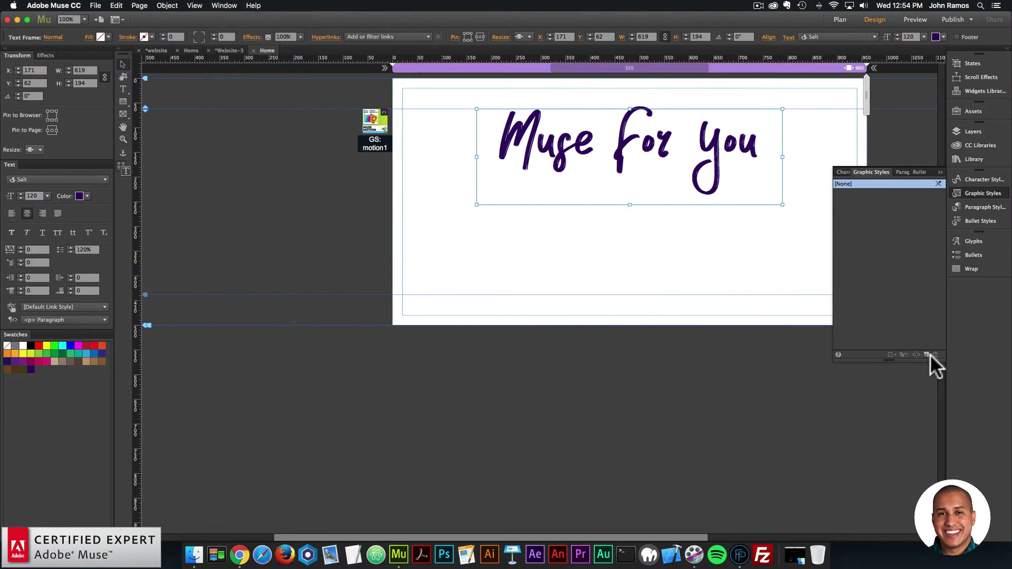
left_click(926, 354)
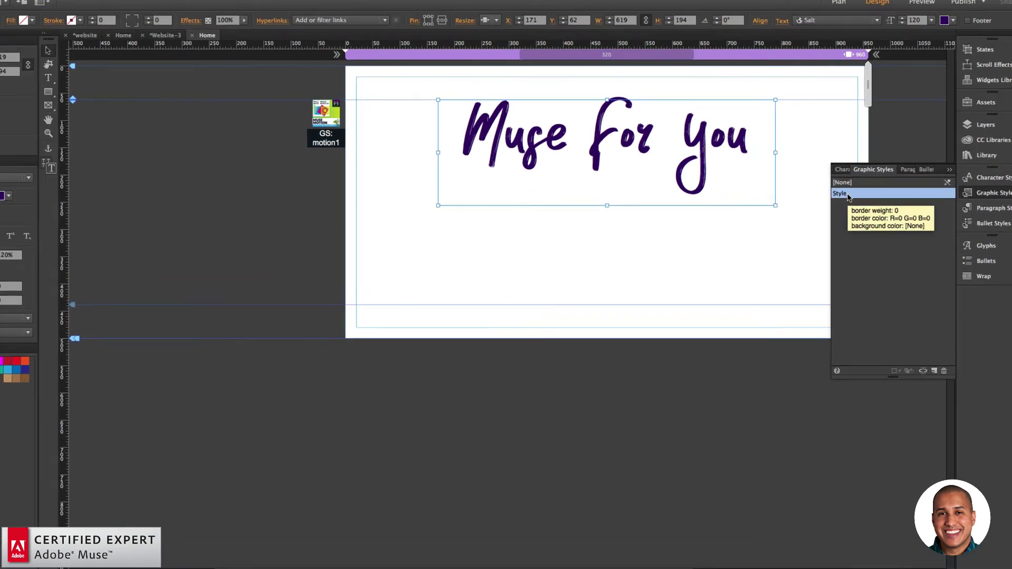
double_click(838, 188)
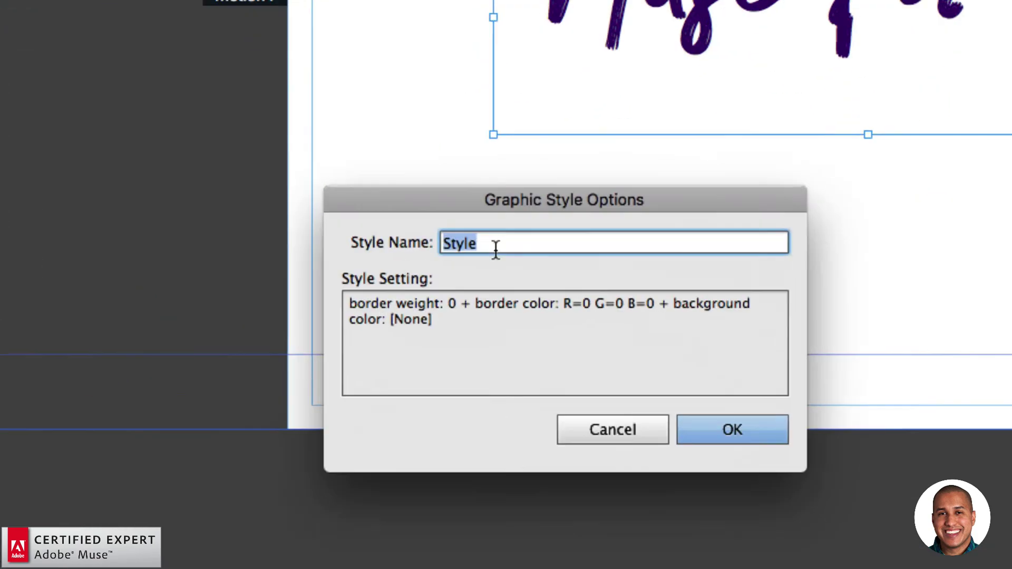
type("motion1")
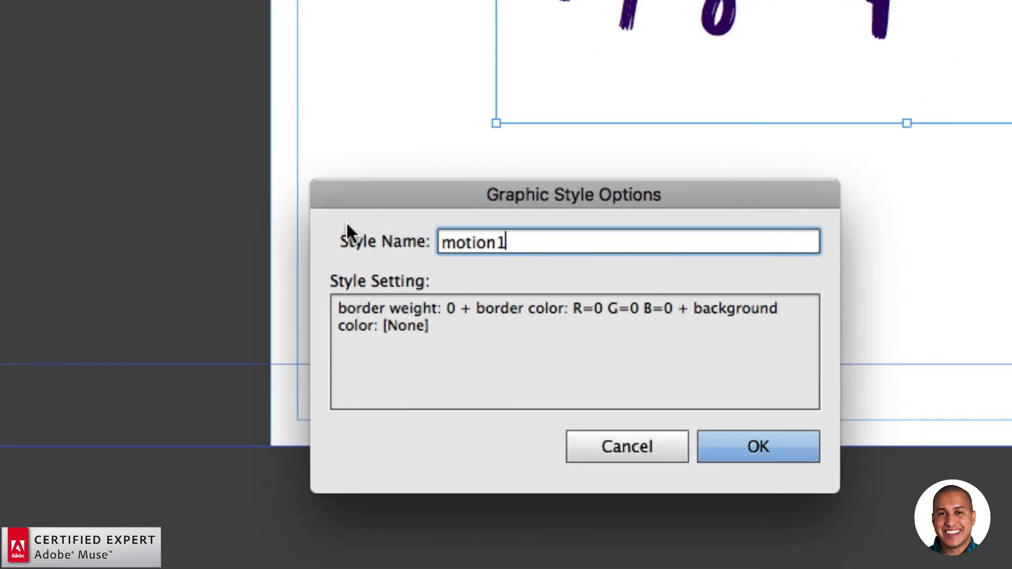
key("Return")
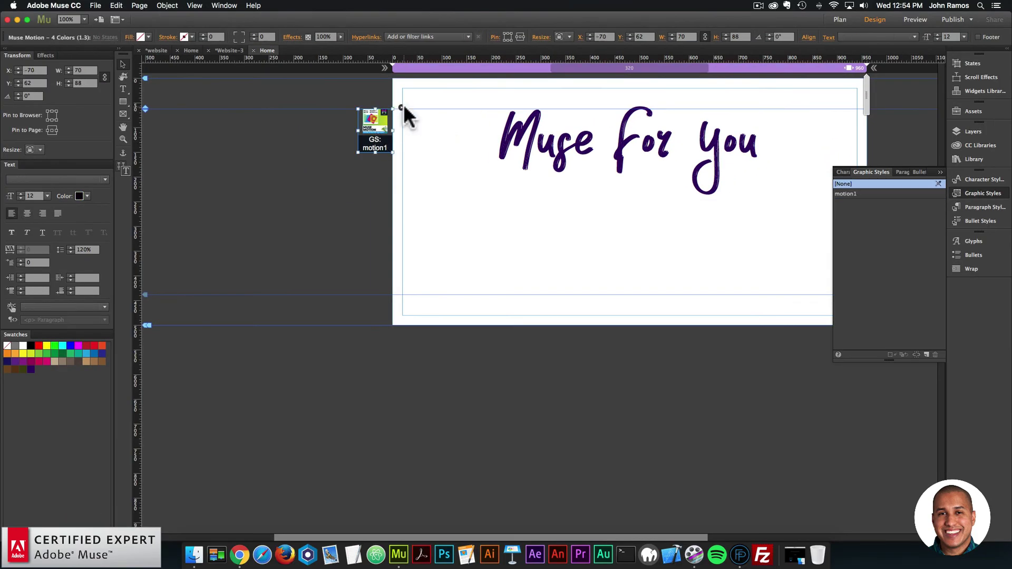
- Turn off Yoyo in the motion widget options and set Repeat to -1
left_click(402, 107)
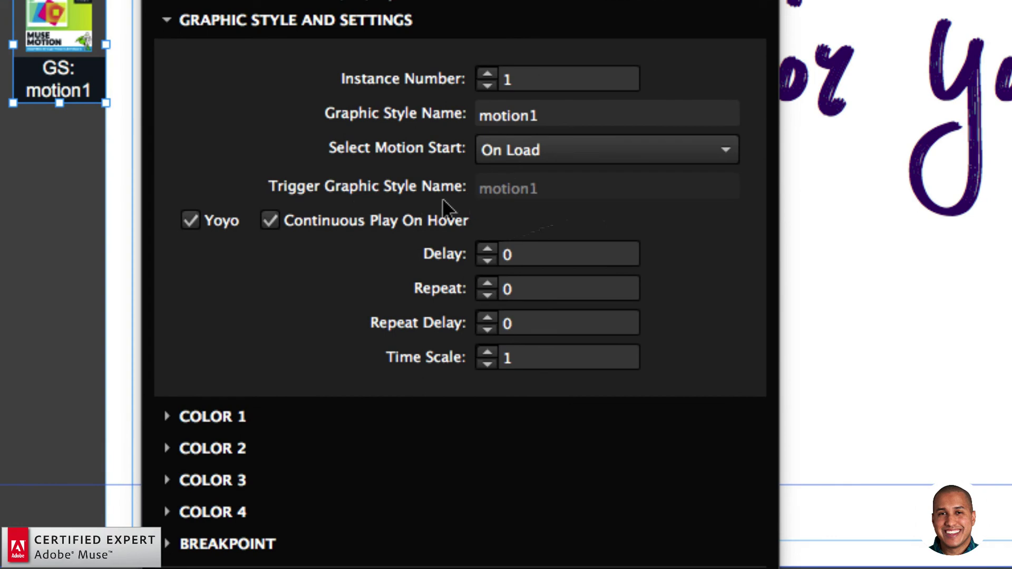
left_click(191, 221)
left_click(465, 287)
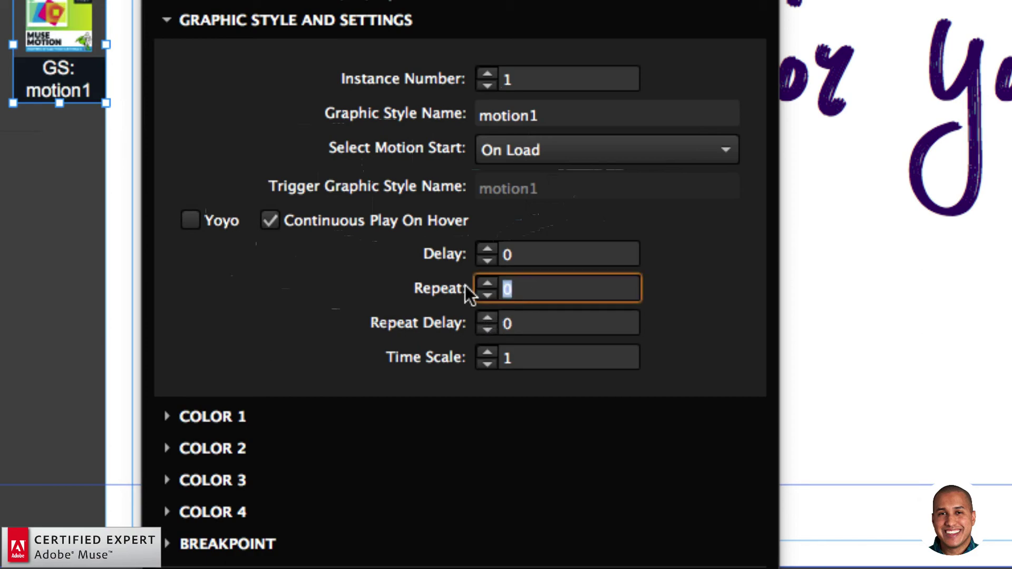
type("-1")
key("Return")
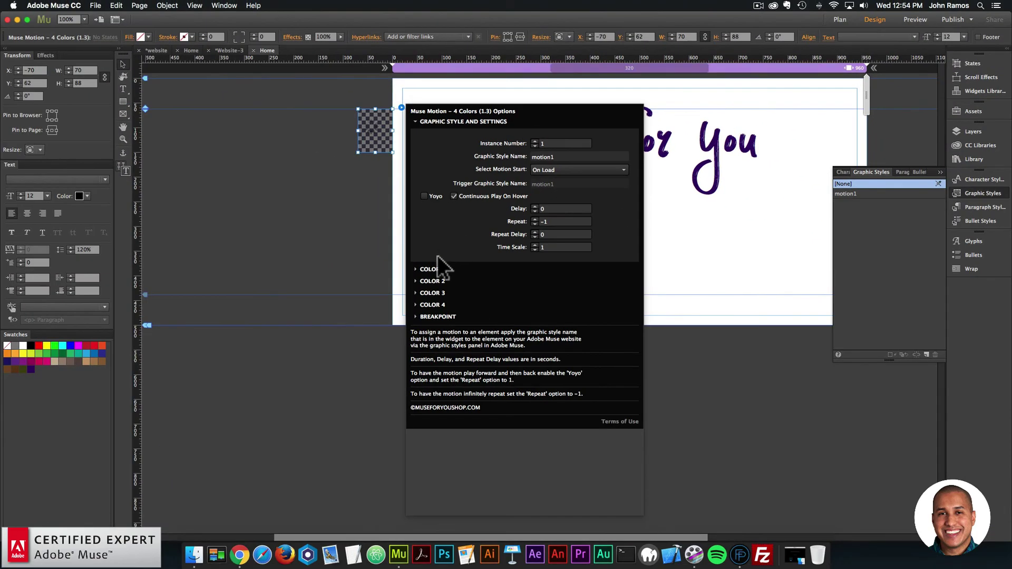
- Set the Transform Property of COLOR 1 and COLOR 2 to Font Color
left_click(224, 417)
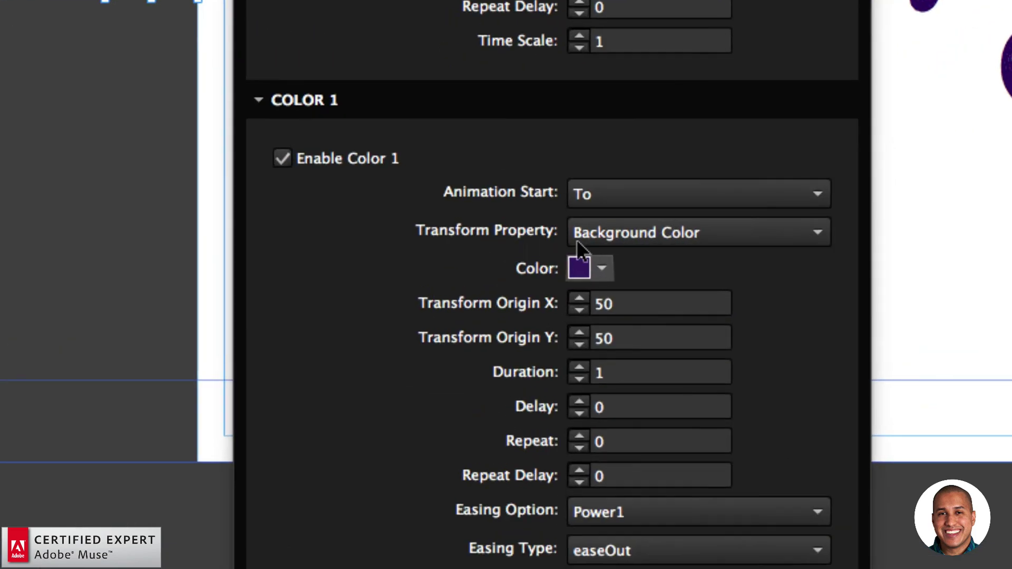
left_click(551, 241)
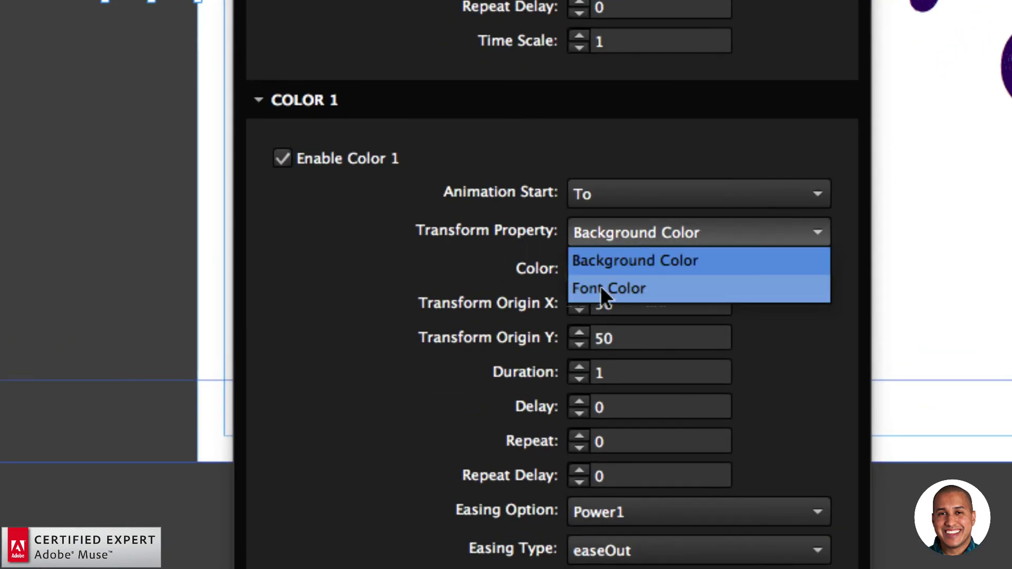
left_click(600, 286)
left_click(639, 230)
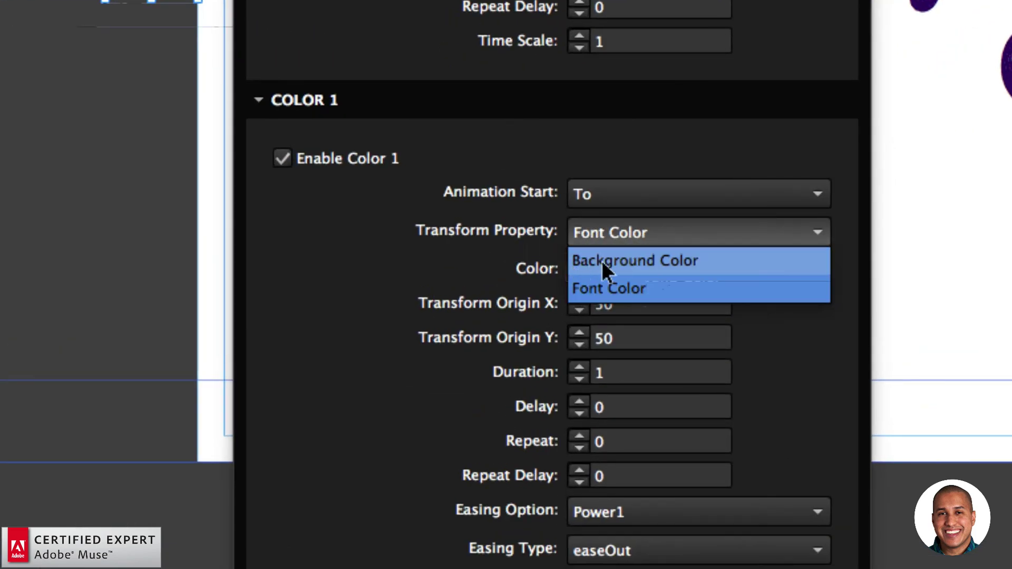
left_click(608, 242)
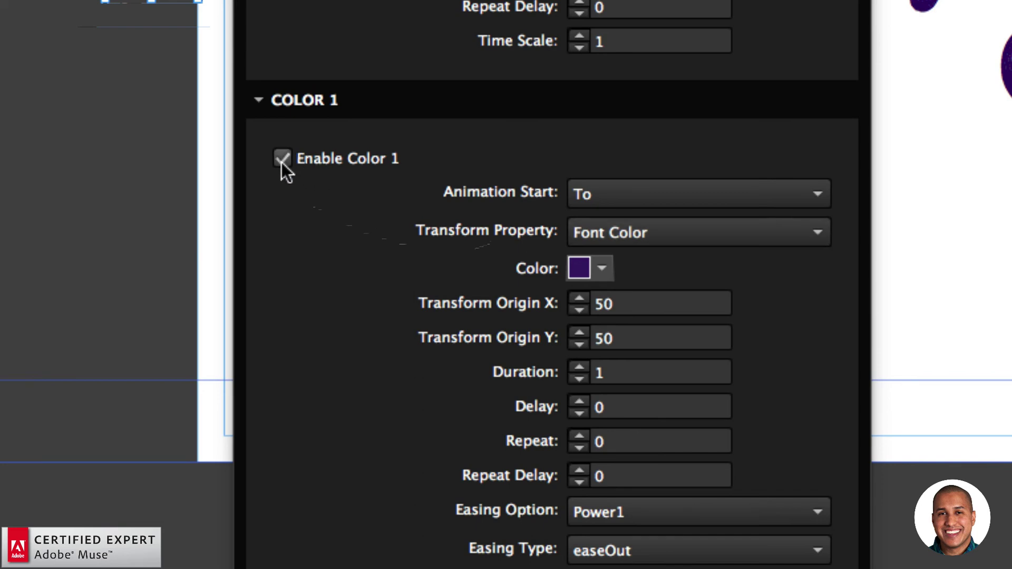
left_click(309, 99)
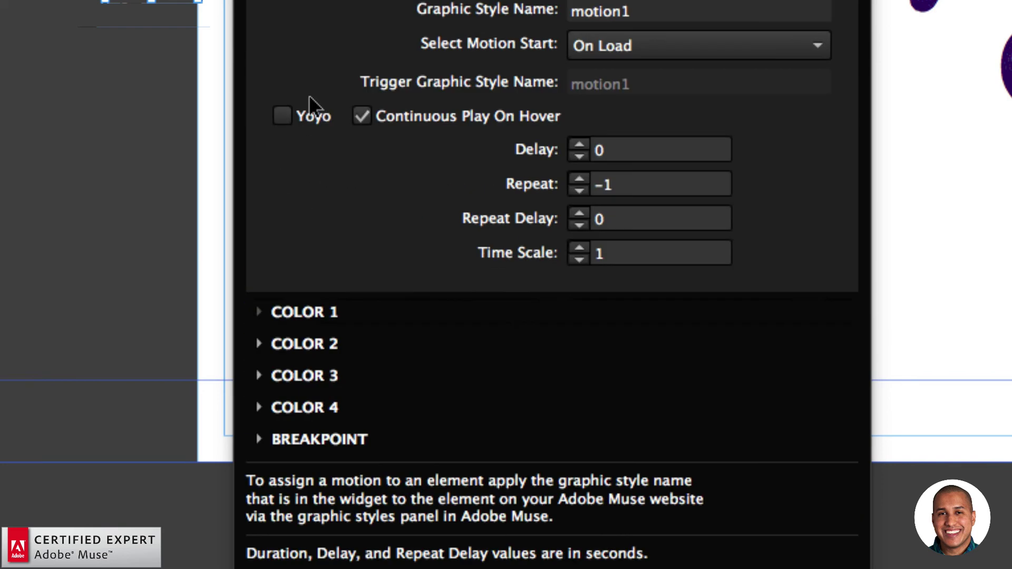
left_click(322, 345)
left_click(594, 280)
left_click(609, 318)
left_click(312, 131)
- Enable COLOR 3, set COLOR 3 and COLOR 4 to Font Color, and close the widget options
left_click(302, 375)
left_click(283, 222)
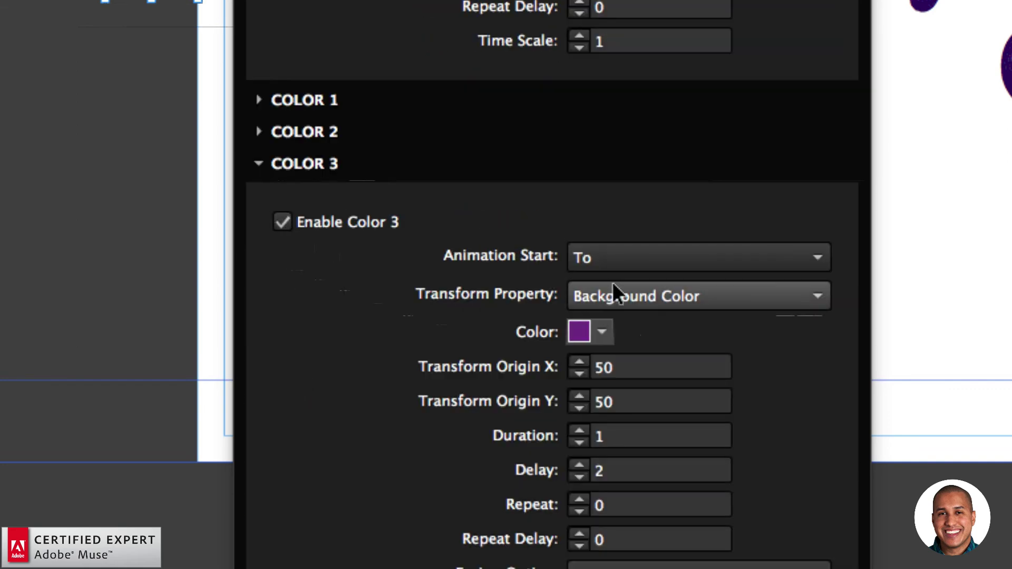
left_click(611, 283)
left_click(611, 347)
left_click(316, 163)
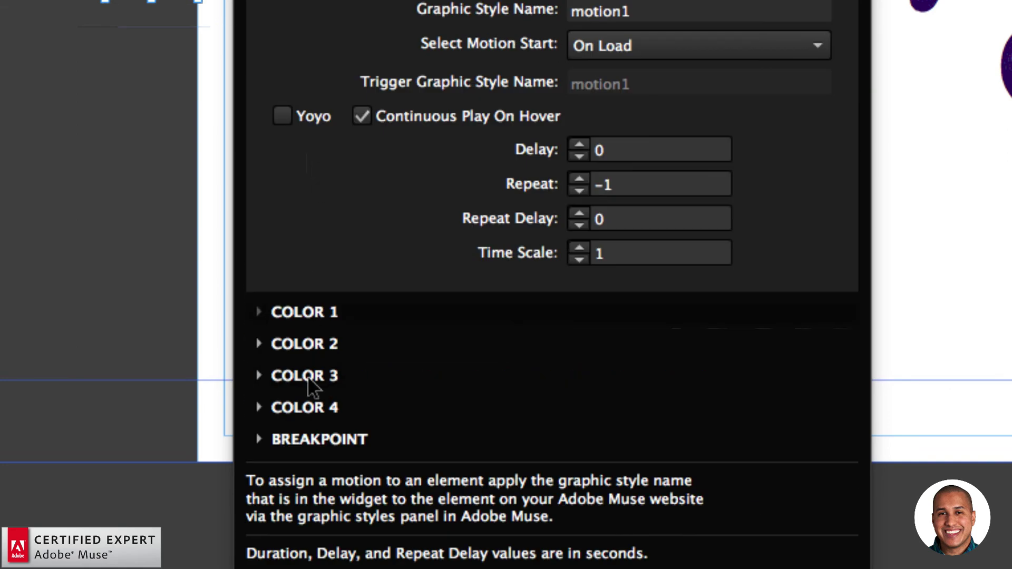
left_click(312, 407)
left_click(637, 325)
left_click(643, 384)
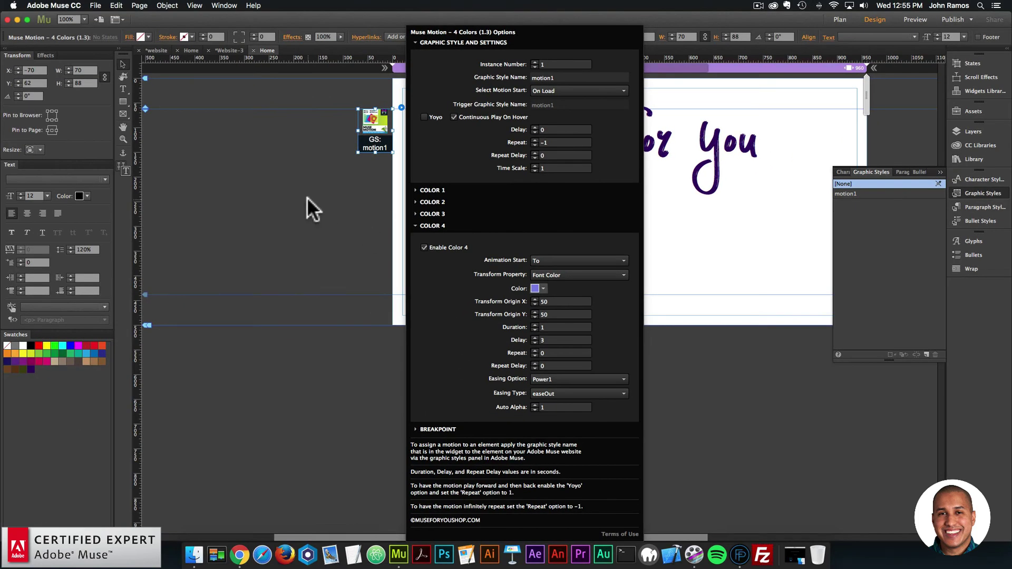
left_click(292, 213)
- Run File > Preview Page in Browser to view the animated heading in Chrome
left_click(101, 8)
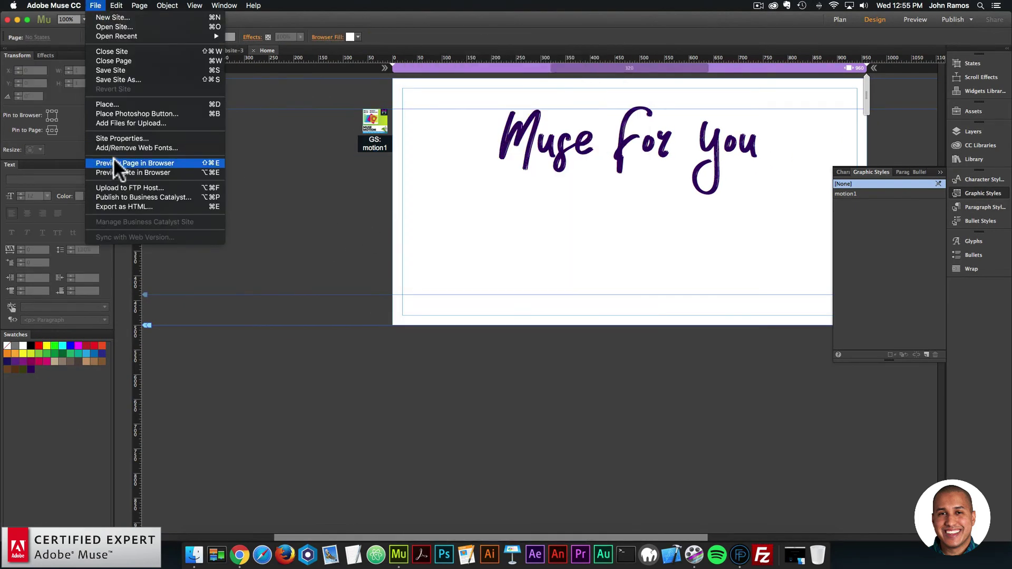
left_click(113, 163)
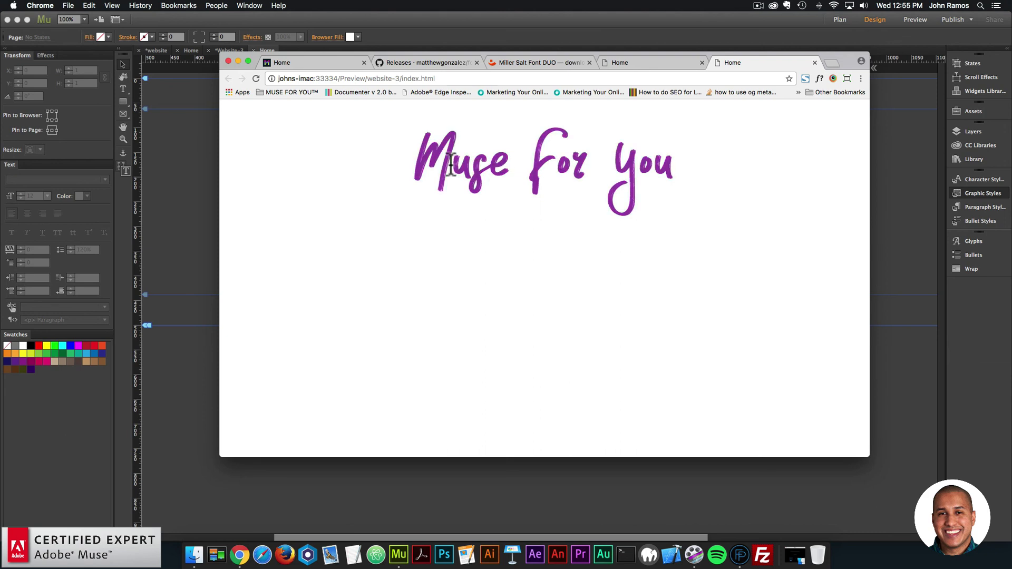
- Select the colour-cycling heading text and the word 'You' in Chrome, deselect, then launch fontplop
left_click_drag(433, 164, 684, 181)
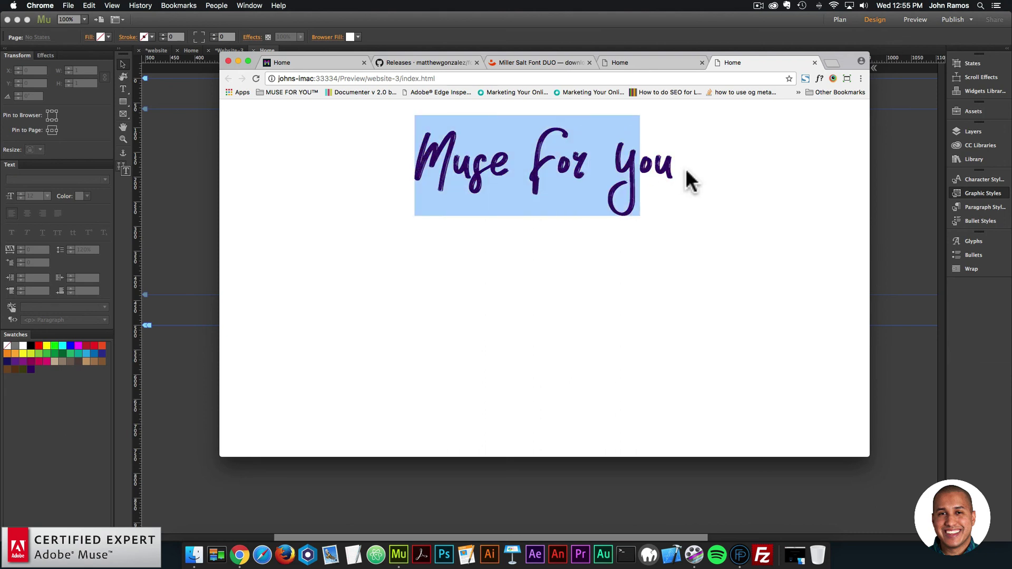
double_click(641, 174)
left_click(746, 198)
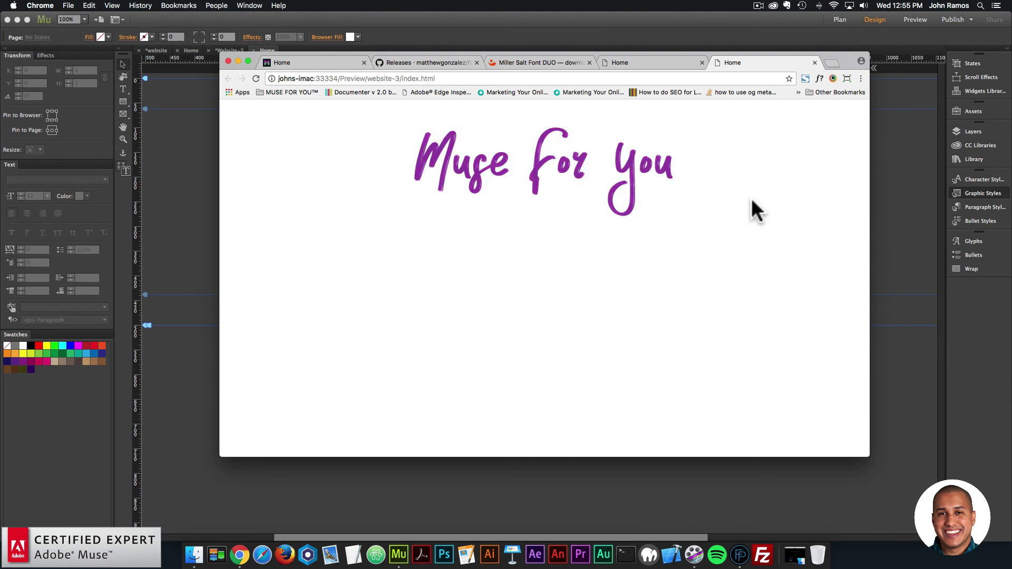
left_click(740, 555)
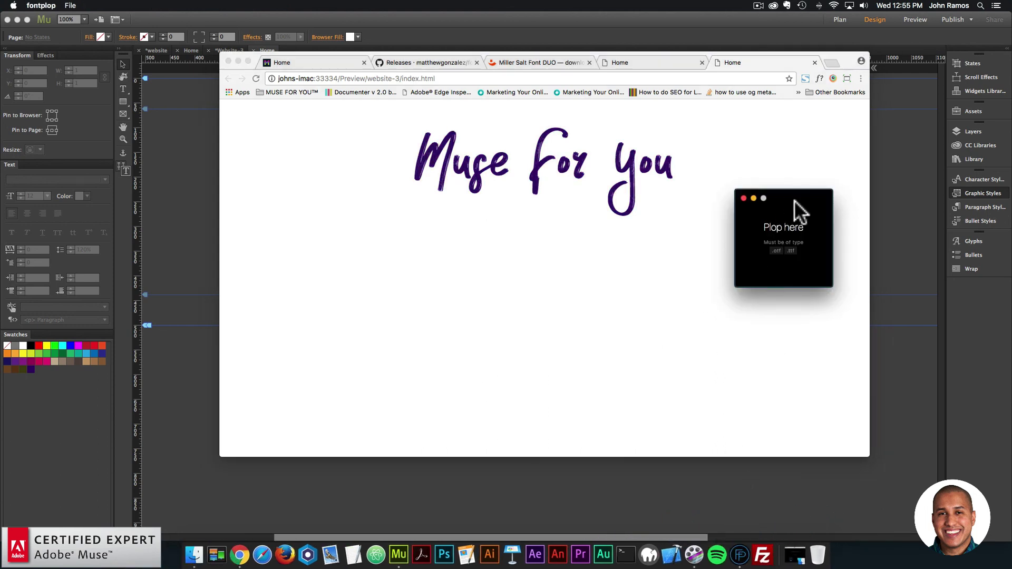